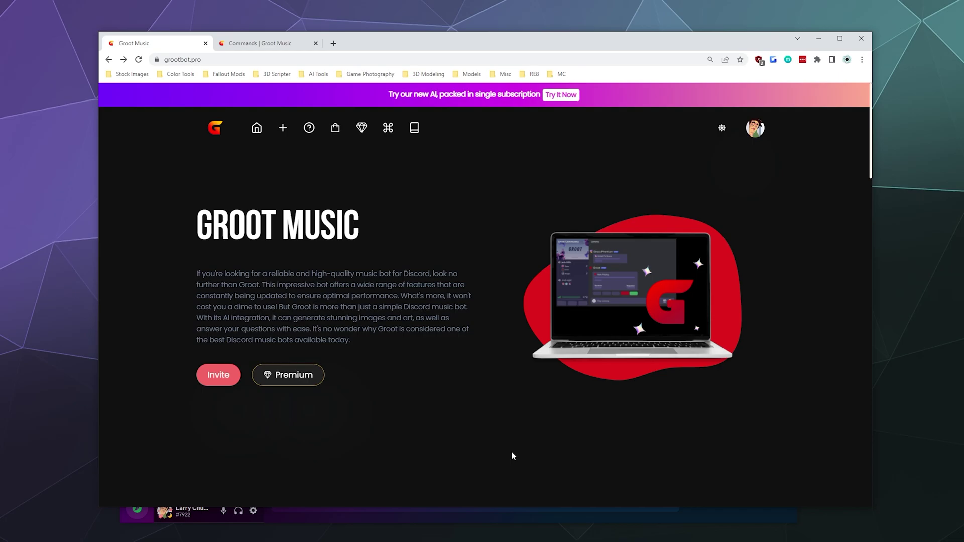
Step: From the server settings' App Directory, search 'Groot' and open the top Groot bot listing
{"action": "left_click", "coordinate": [492, 516]}
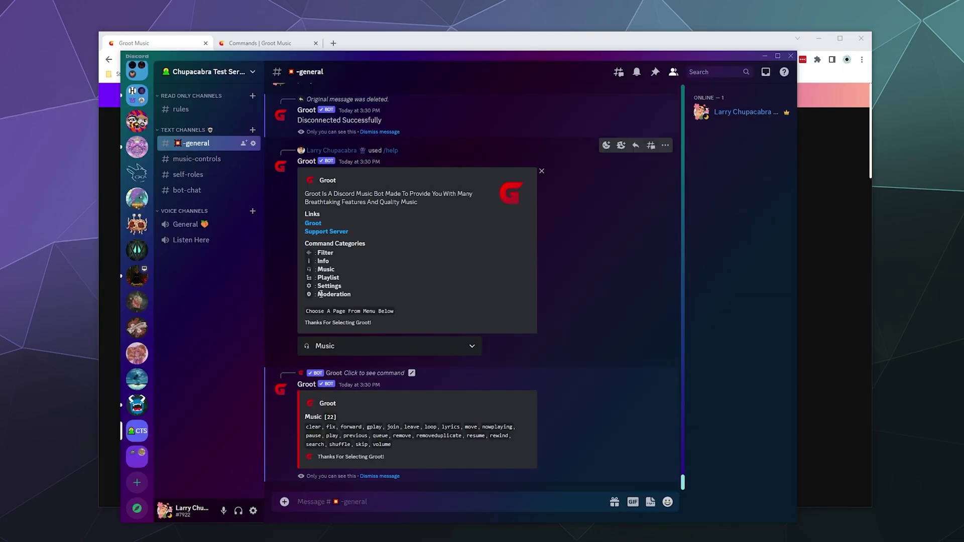
{"action": "left_click", "coordinate": [251, 72]}
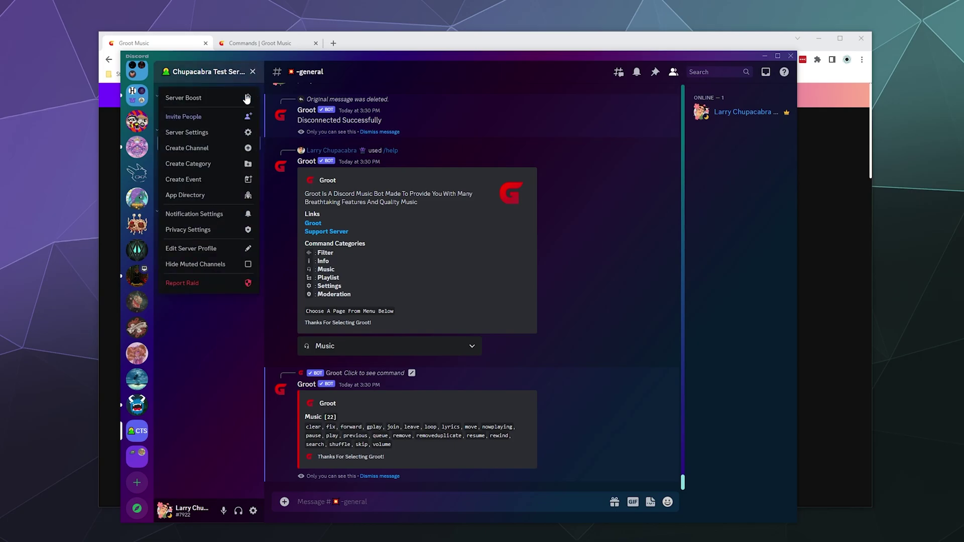
{"action": "left_click", "coordinate": [212, 132]}
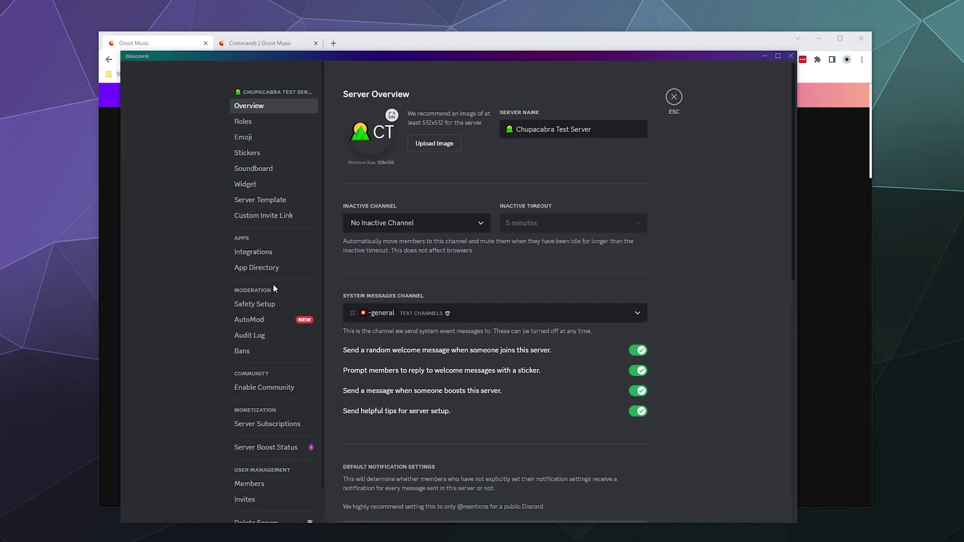
{"action": "left_click", "coordinate": [273, 268]}
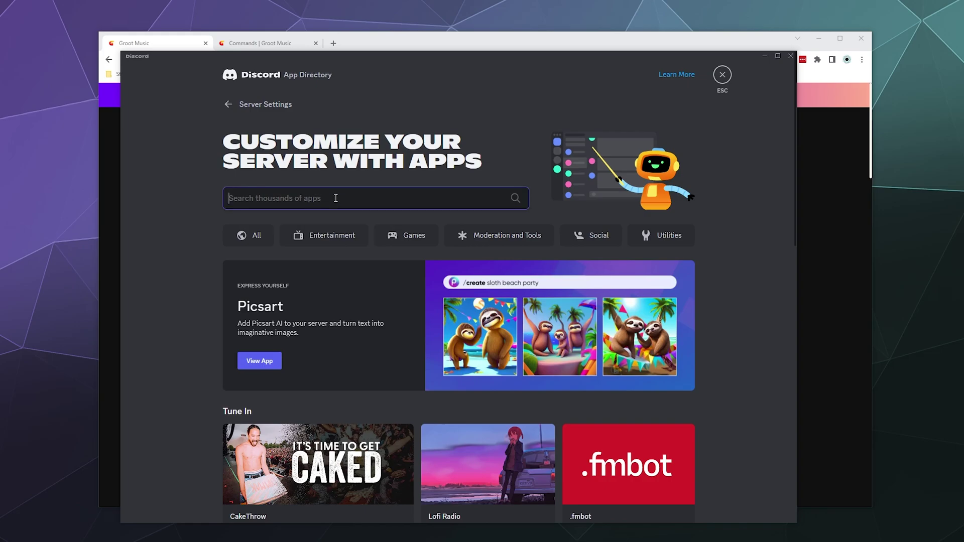
{"action": "type", "text": "Groot"}
{"action": "key", "text": "Return"}
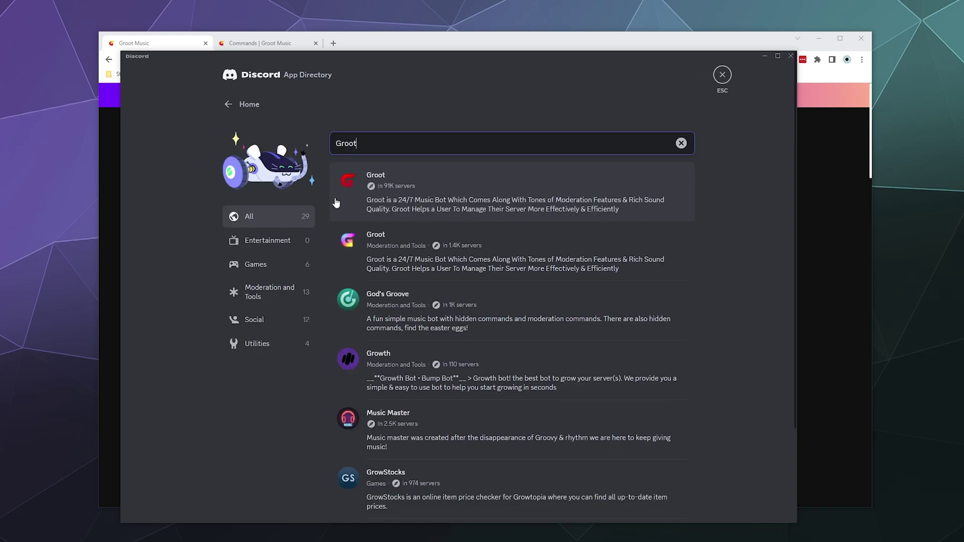
{"action": "left_click", "coordinate": [437, 201]}
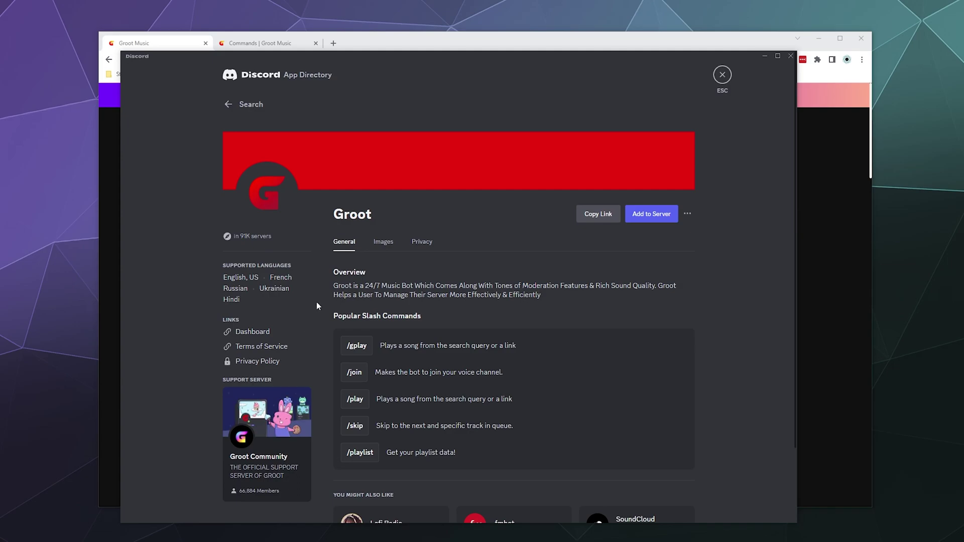
{"action": "scroll", "coordinate": [321, 312], "scroll_direction": "down", "scroll_amount": 2}
{"action": "scroll", "coordinate": [320, 306], "scroll_direction": "up", "scroll_amount": 2}
{"action": "left_click", "coordinate": [383, 241]}
{"action": "scroll", "coordinate": [423, 253], "scroll_direction": "down", "scroll_amount": 2}
{"action": "scroll", "coordinate": [423, 252], "scroll_direction": "up", "scroll_amount": 2}
{"action": "left_click", "coordinate": [422, 242]}
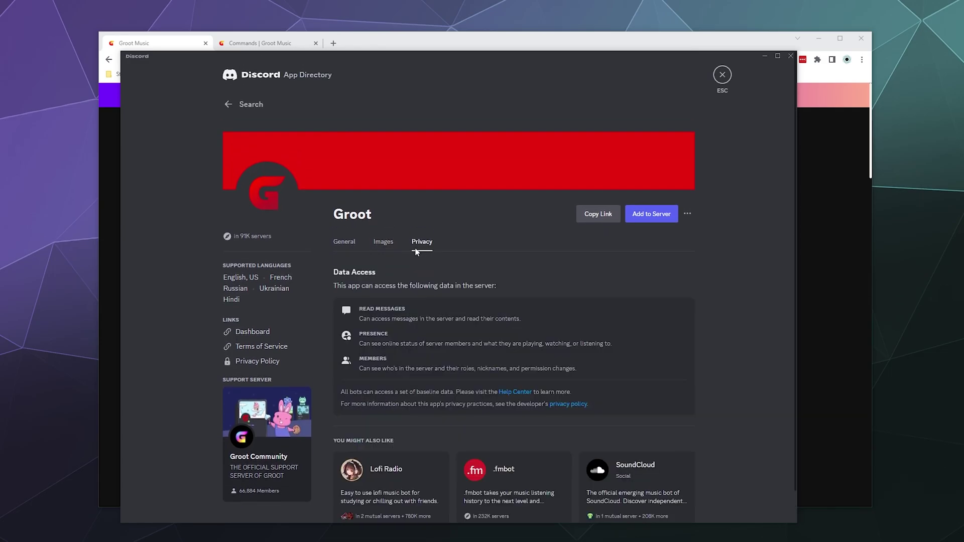
{"action": "left_click", "coordinate": [350, 243]}
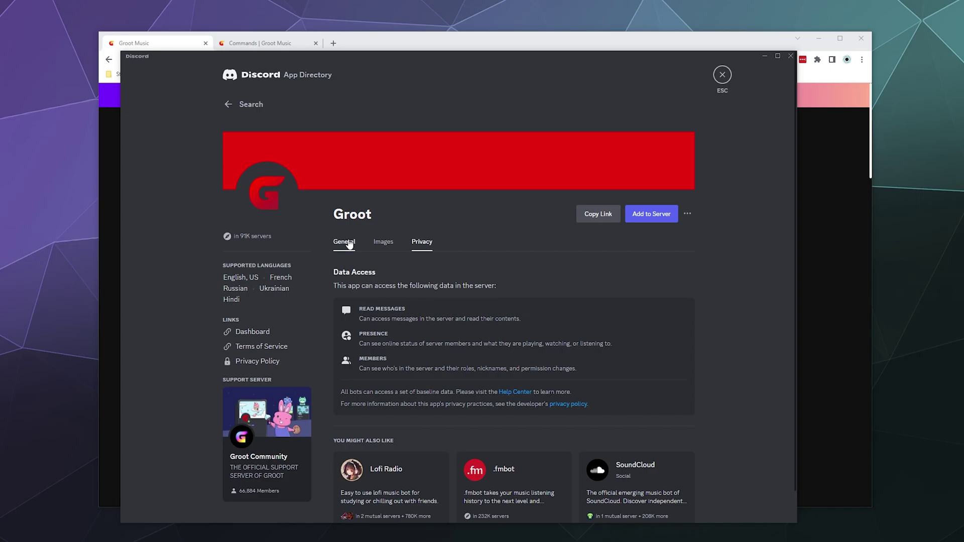
Step: Authorize Groot for Chupacabra Test Server, decline the community invite, and return to #general
{"action": "left_click", "coordinate": [648, 214]}
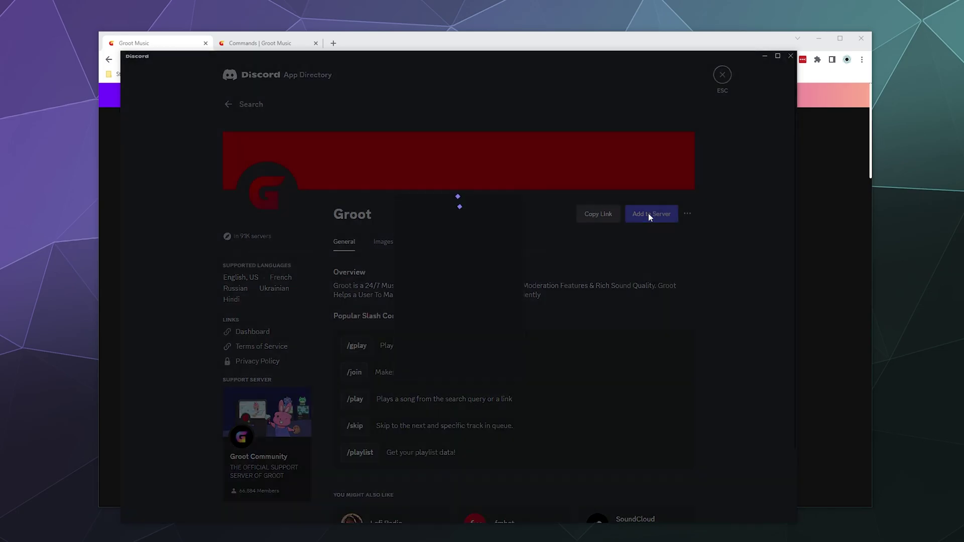
{"action": "left_click", "coordinate": [421, 384]}
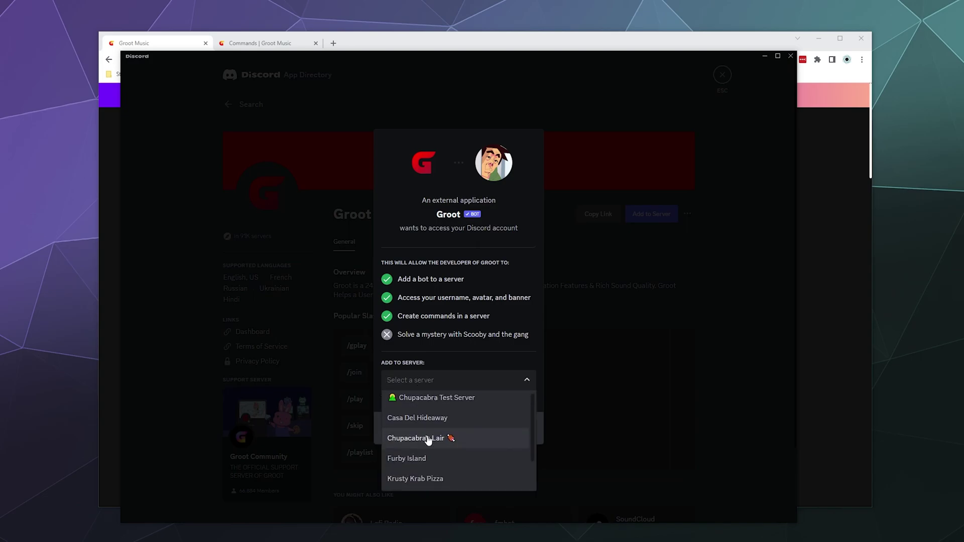
{"action": "scroll", "coordinate": [423, 452], "scroll_direction": "down", "scroll_amount": 1}
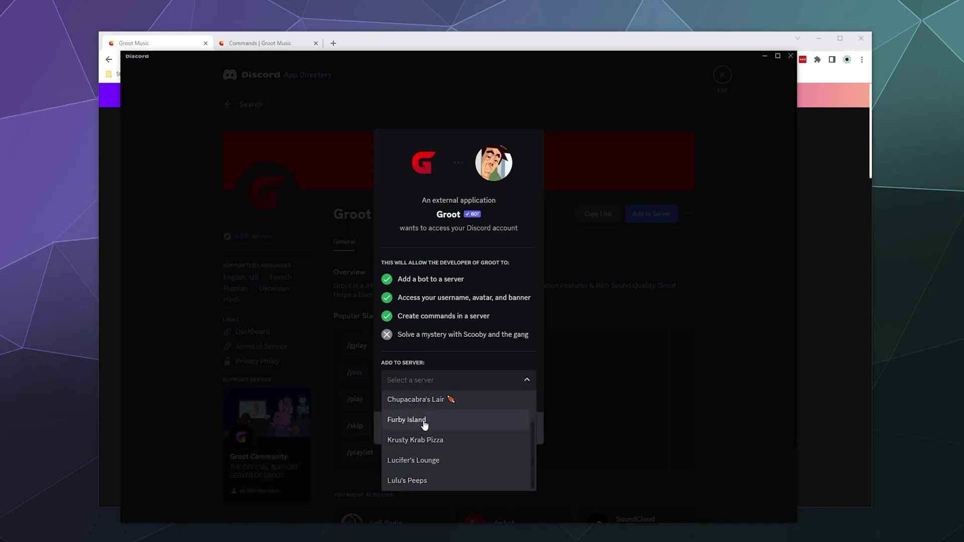
{"action": "scroll", "coordinate": [465, 482], "scroll_direction": "up", "scroll_amount": 2}
{"action": "left_click", "coordinate": [454, 410]}
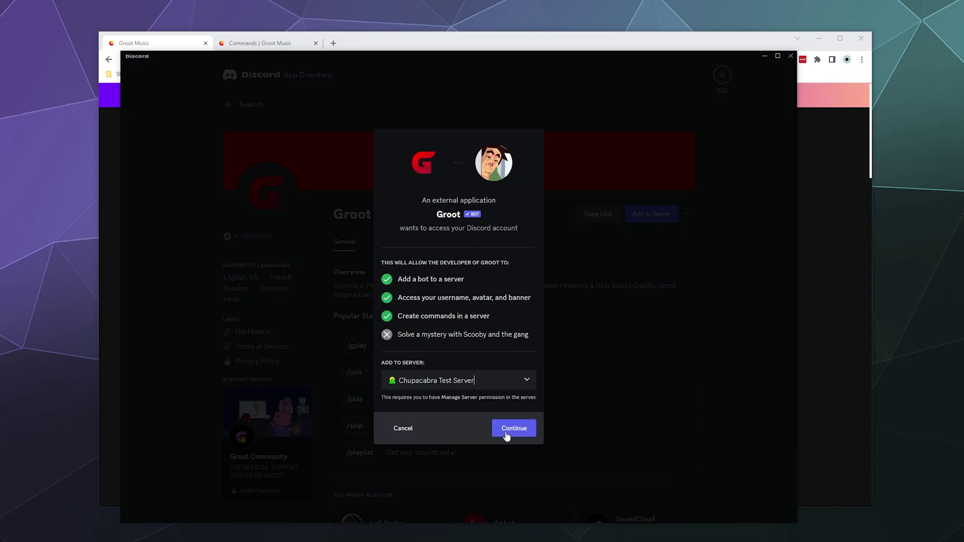
{"action": "left_click", "coordinate": [514, 430]}
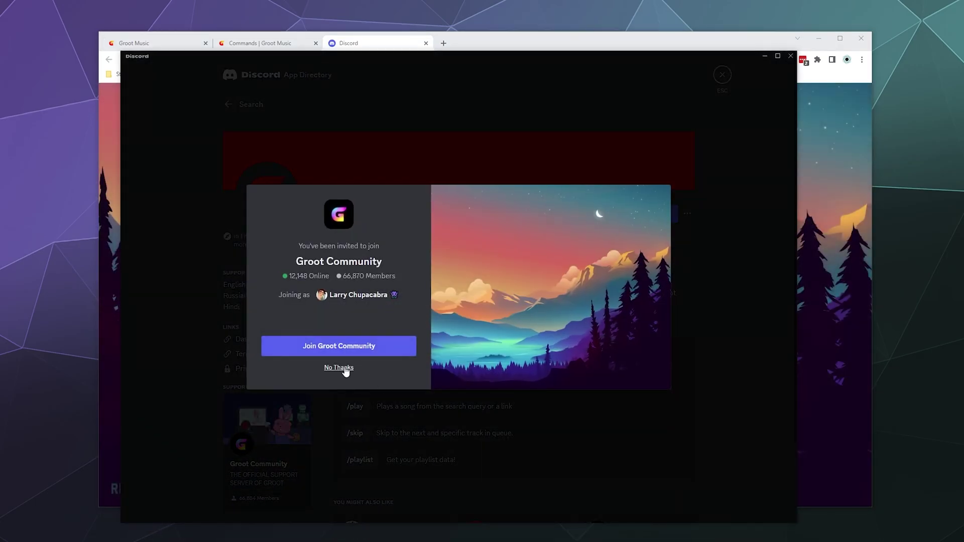
{"action": "left_click", "coordinate": [339, 368]}
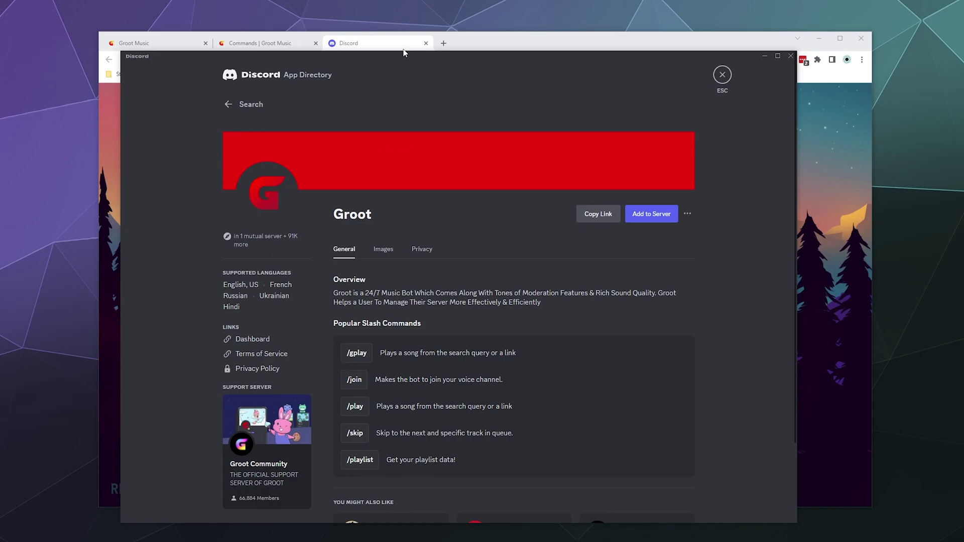
{"action": "left_click", "coordinate": [725, 73]}
{"action": "left_click", "coordinate": [672, 99]}
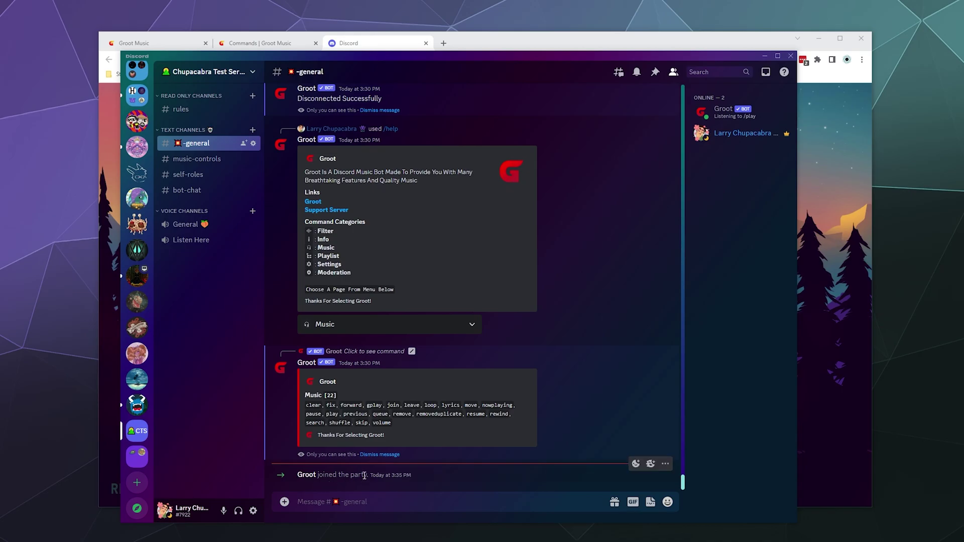
Step: Run Groot's /help command in the general channel
{"action": "type", "text": "/helpo"}
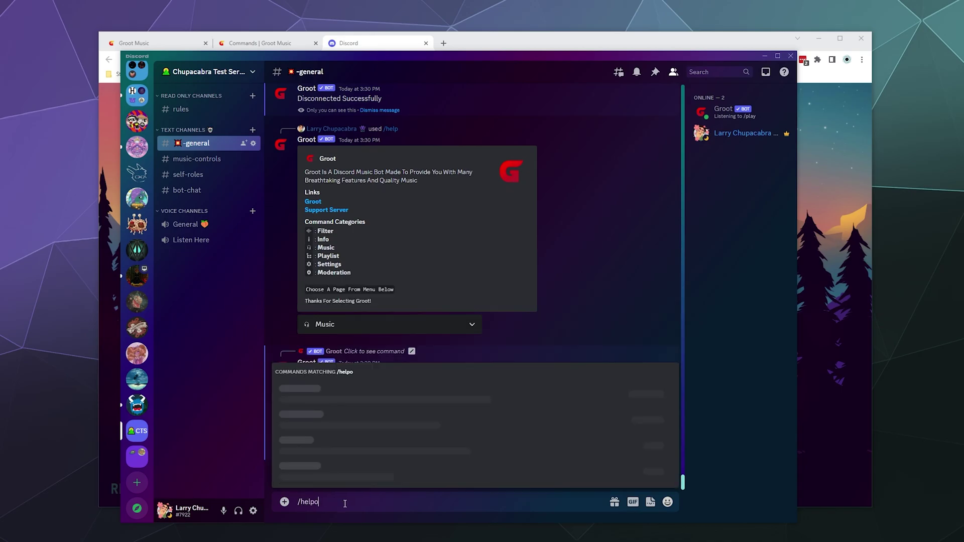
{"action": "key", "text": "Return"}
{"action": "key", "text": "Return"}
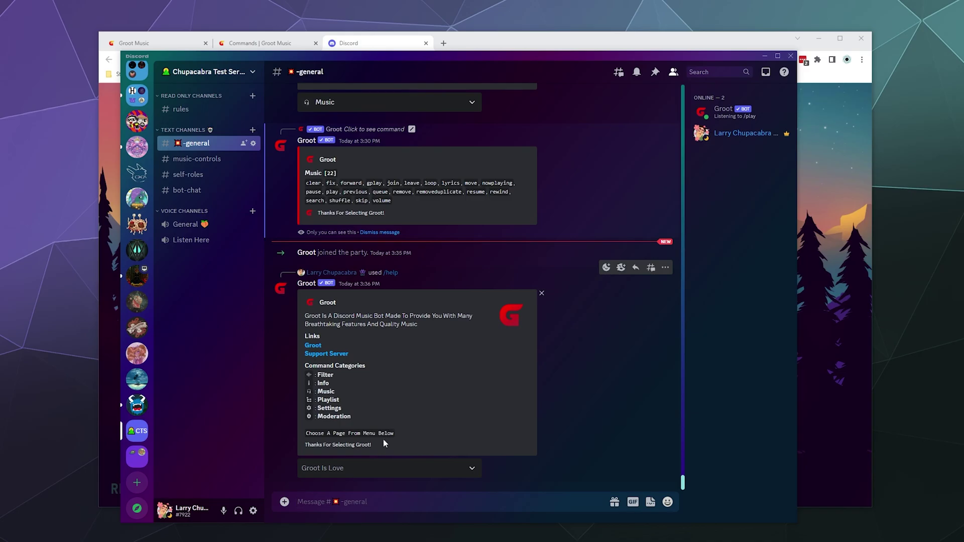
Step: Pick Filter, then Info, from the Groot help menu's category dropdown
{"action": "left_click", "coordinate": [376, 468]}
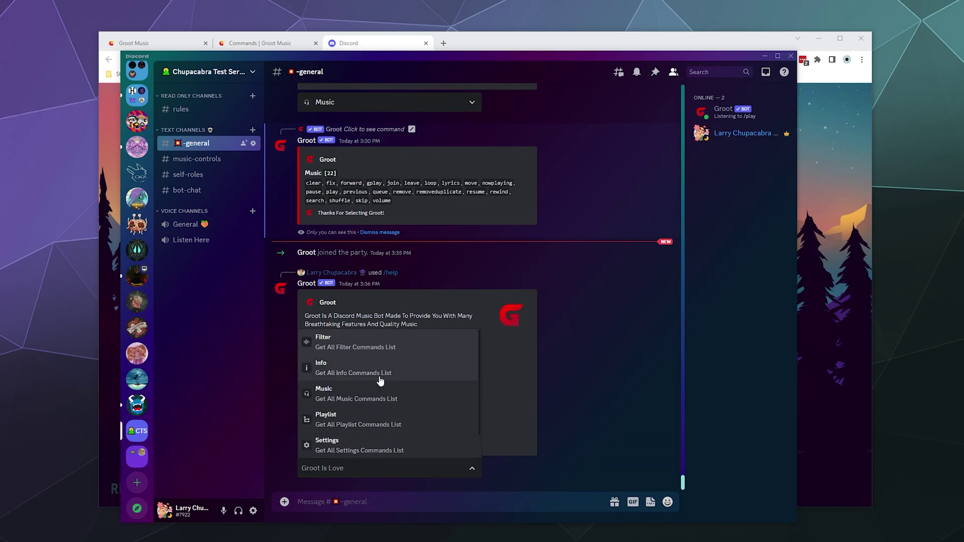
{"action": "left_click", "coordinate": [369, 349]}
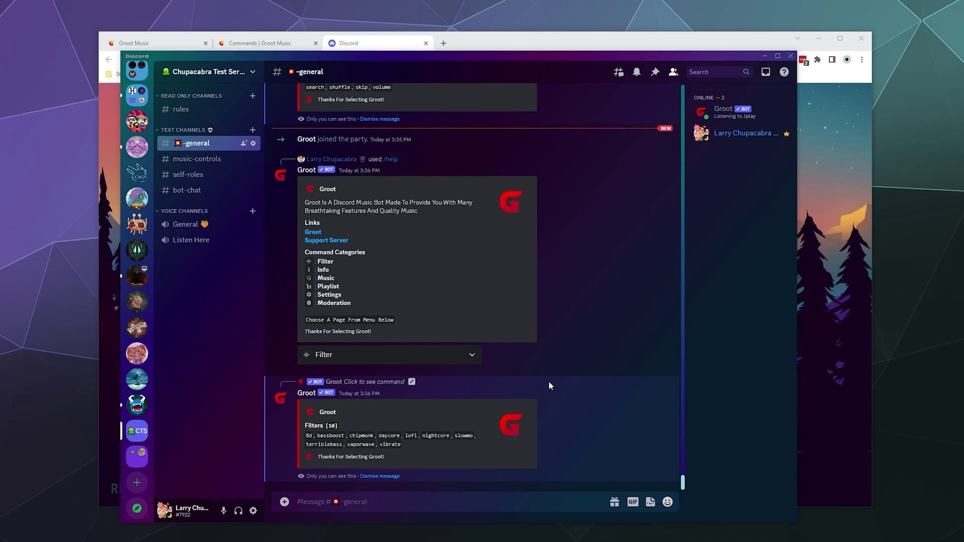
{"action": "left_click", "coordinate": [405, 360]}
{"action": "left_click", "coordinate": [372, 402]}
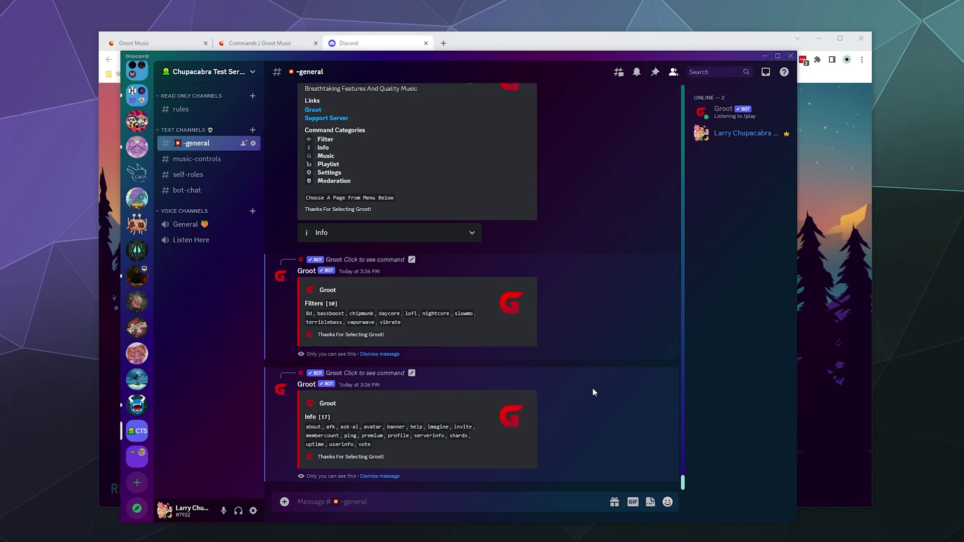
Step: Choose Music, then Playlist, from the Groot help menu's category dropdown
{"action": "left_click", "coordinate": [384, 235]}
{"action": "left_click", "coordinate": [363, 302]}
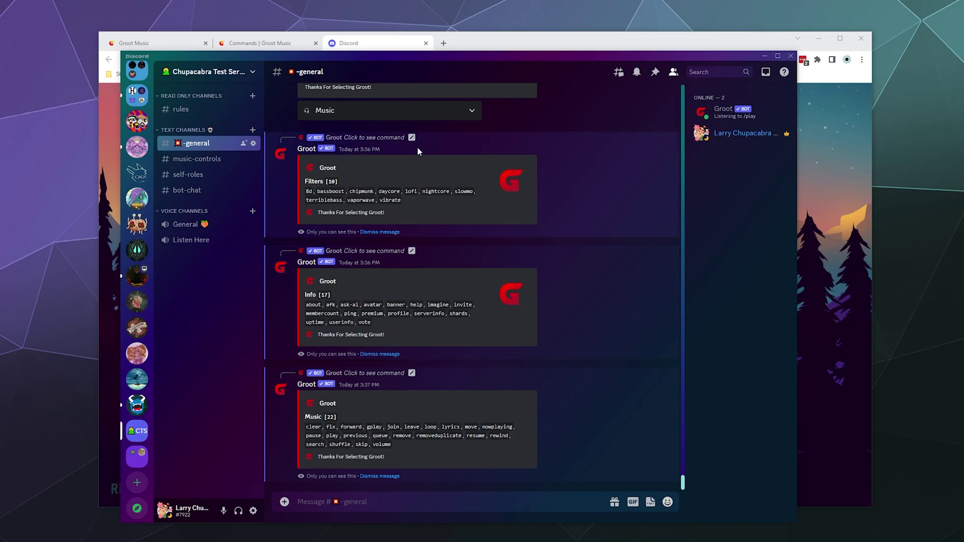
{"action": "left_click", "coordinate": [454, 111]}
{"action": "left_click", "coordinate": [358, 211]}
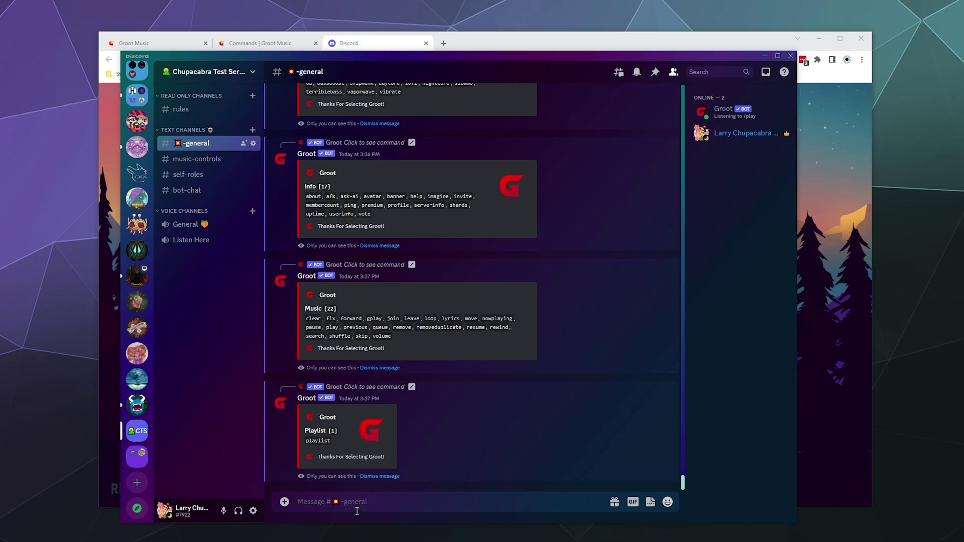
Step: Enter /playlist and browse Groot's subcommands, addqueue through removetrack
{"action": "type", "text": "/playlist"}
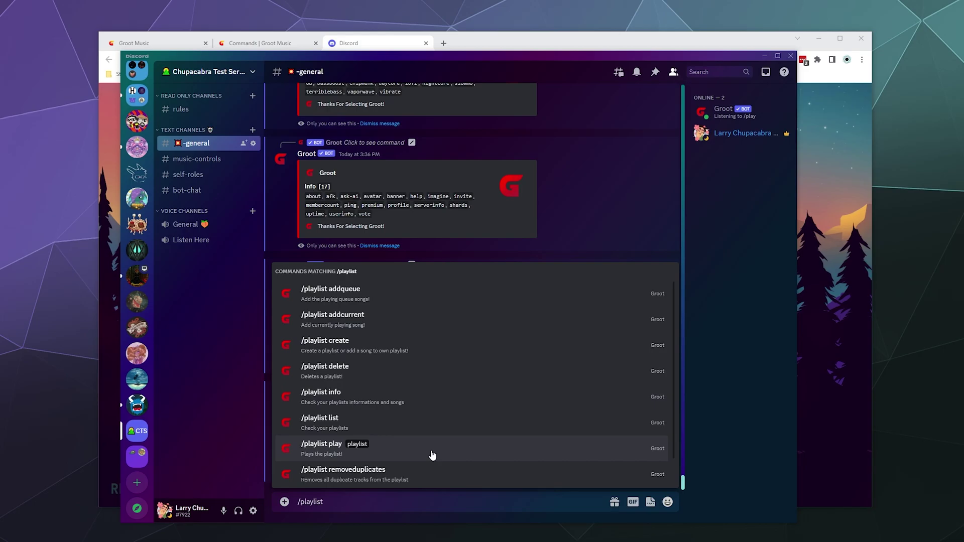
{"action": "scroll", "coordinate": [431, 469], "scroll_direction": "down", "scroll_amount": 1}
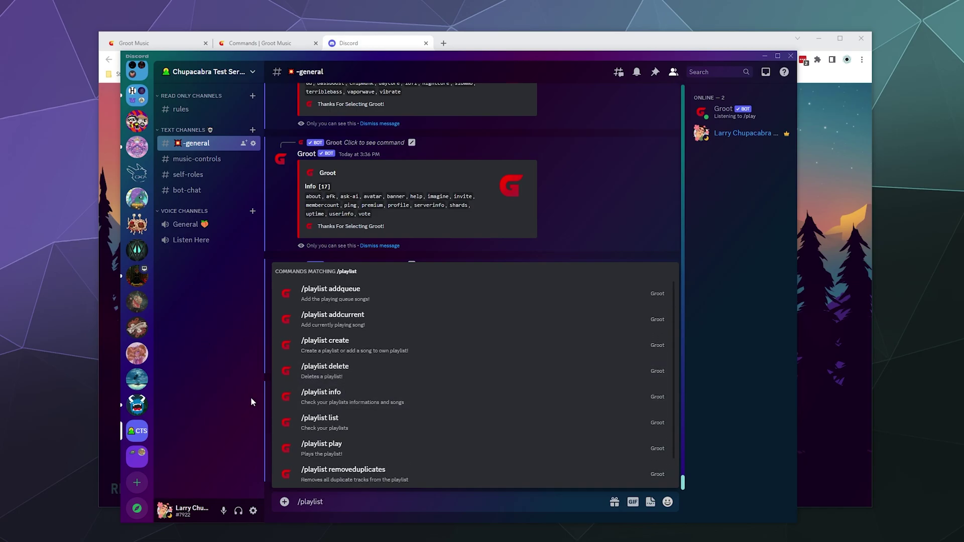
Step: Go back to the original help menu and post Groot's Settings command list
{"action": "left_click", "coordinate": [222, 397]}
{"action": "left_click", "coordinate": [355, 388]}
{"action": "left_click", "coordinate": [366, 326]}
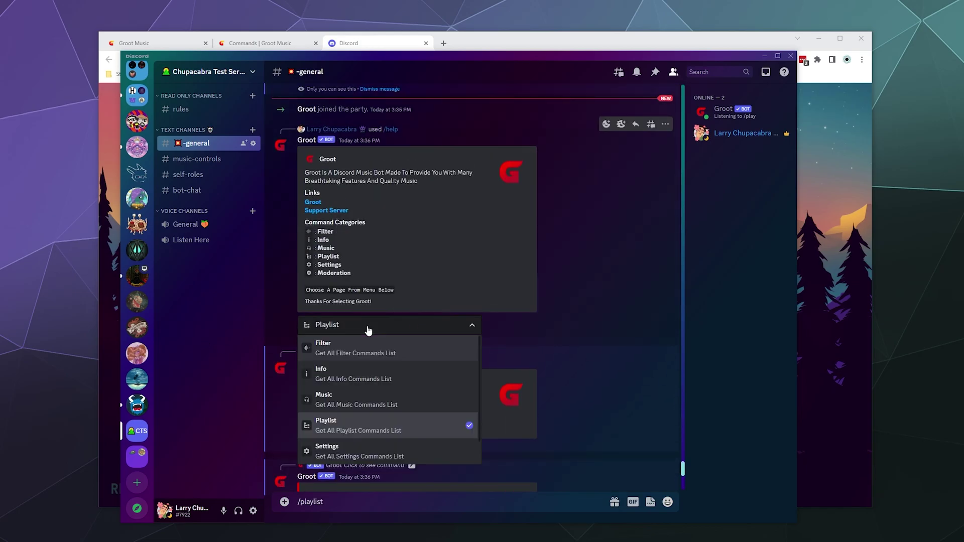
{"action": "scroll", "coordinate": [367, 425], "scroll_direction": "down", "scroll_amount": 1}
{"action": "left_click", "coordinate": [367, 428]}
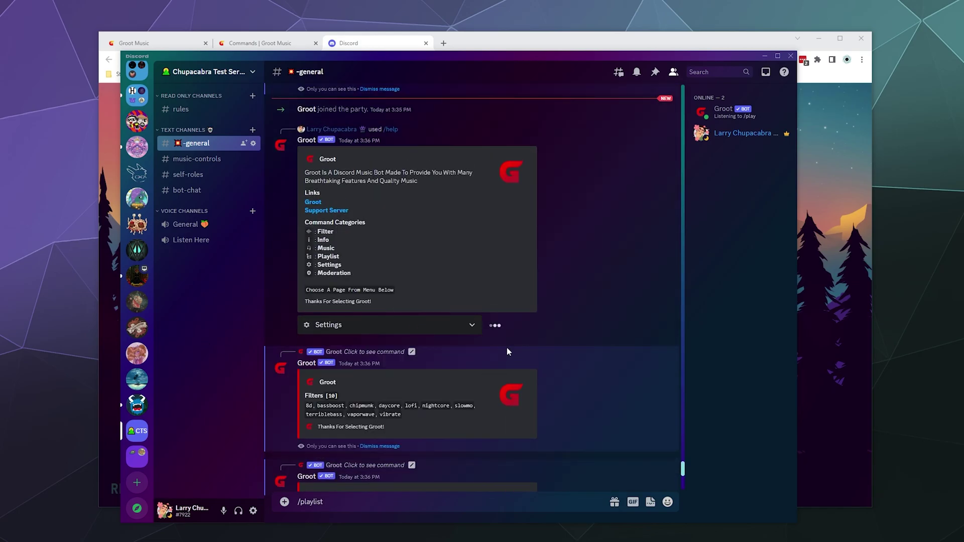
{"action": "scroll", "coordinate": [507, 351], "scroll_direction": "down", "scroll_amount": 5}
{"action": "scroll", "coordinate": [507, 352], "scroll_direction": "down", "scroll_amount": 2}
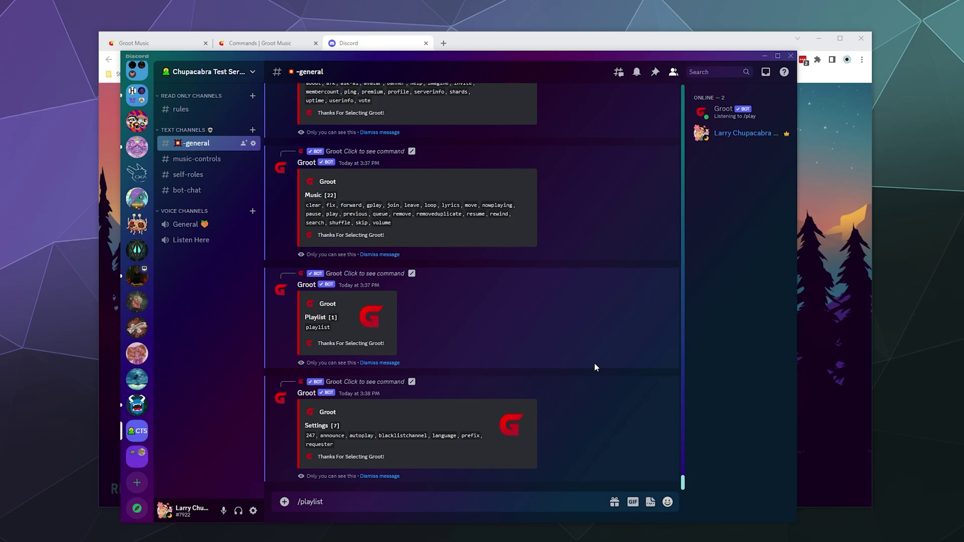
Step: Post Groot's Moderation command list from the help menu's categories
{"action": "scroll", "coordinate": [396, 285], "scroll_direction": "up", "scroll_amount": 10}
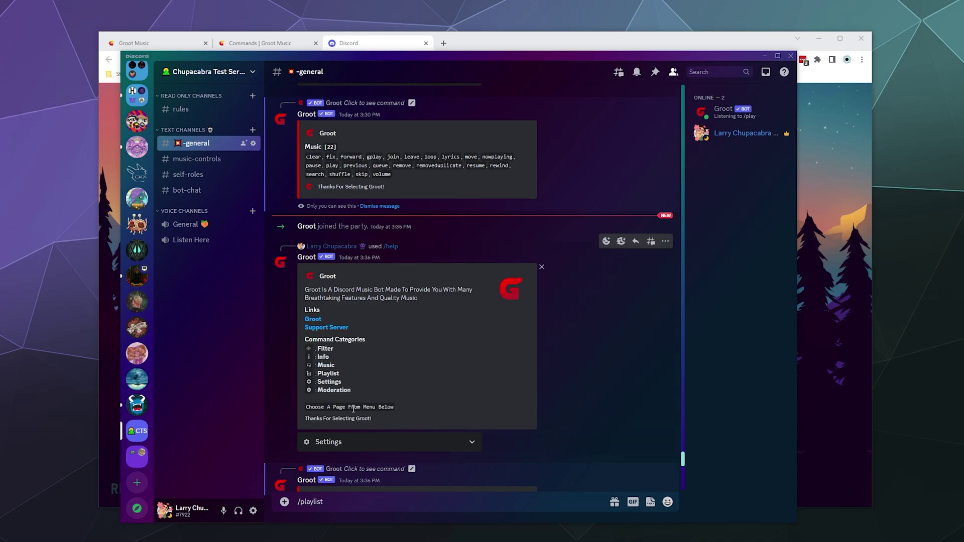
{"action": "left_click", "coordinate": [346, 444]}
{"action": "scroll", "coordinate": [372, 392], "scroll_direction": "down", "scroll_amount": 1}
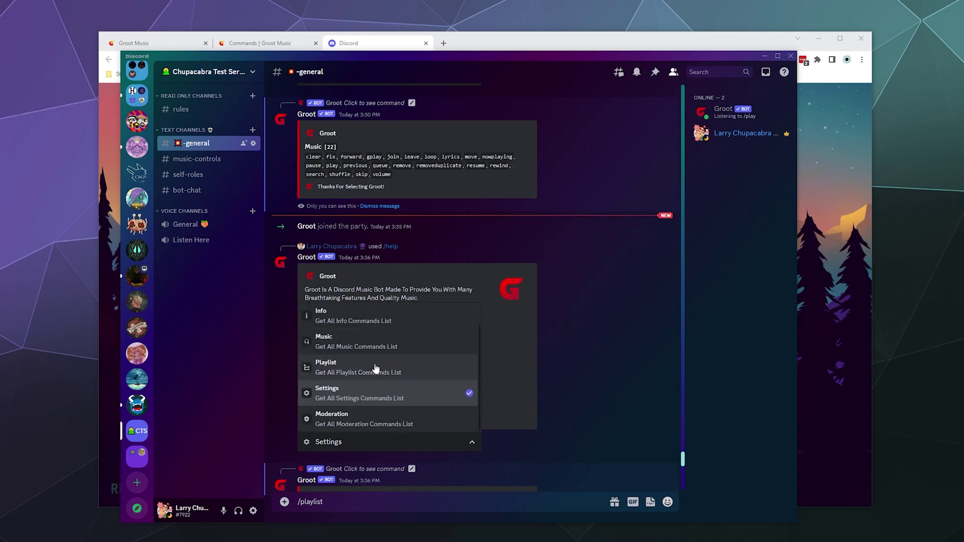
{"action": "left_click", "coordinate": [363, 424]}
{"action": "scroll", "coordinate": [539, 345], "scroll_direction": "down", "scroll_amount": 5}
{"action": "scroll", "coordinate": [539, 346], "scroll_direction": "down", "scroll_amount": 8}
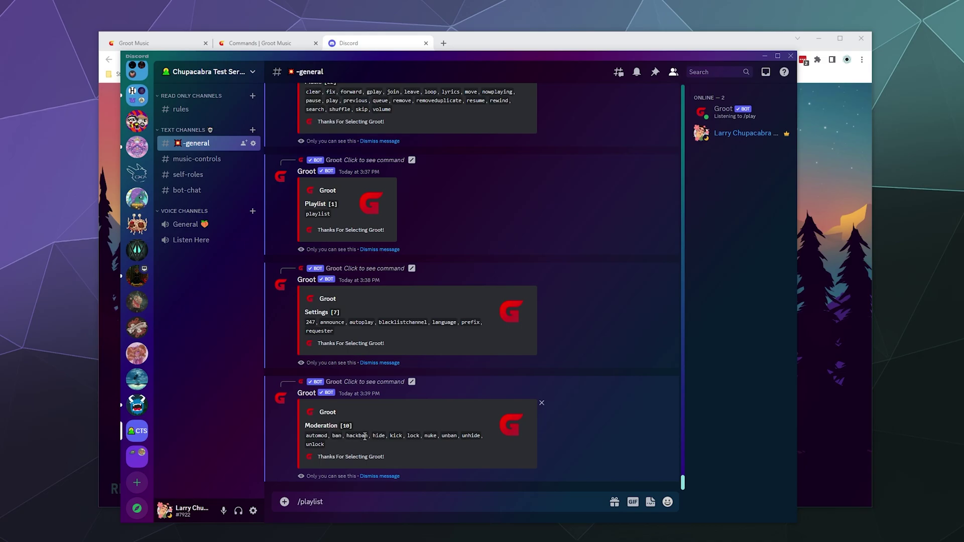
Step: Search the Groot commands page in Chrome for 'hackban', then return to Discord
{"action": "left_click", "coordinate": [822, 312]}
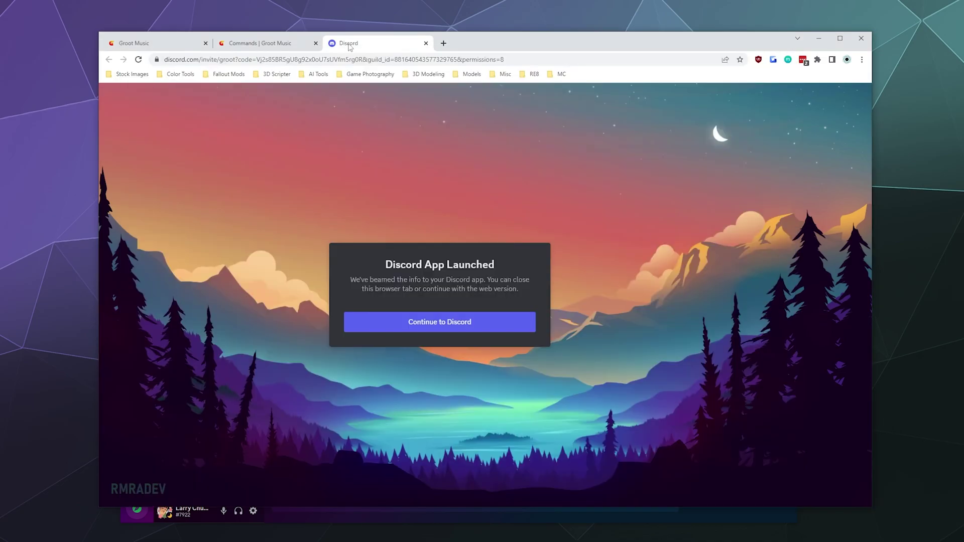
{"action": "left_click", "coordinate": [238, 43]}
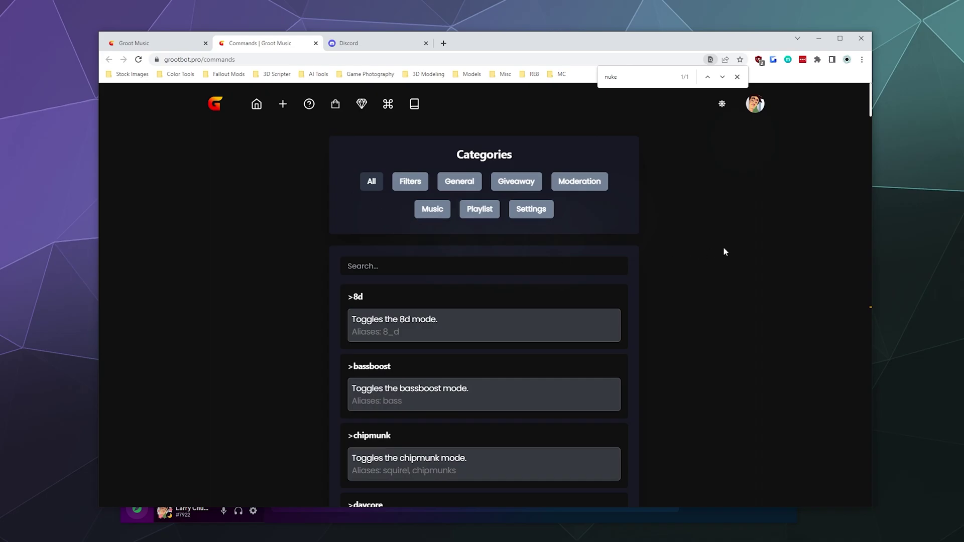
{"action": "double_click", "coordinate": [636, 78]}
{"action": "type", "text": "hackb"}
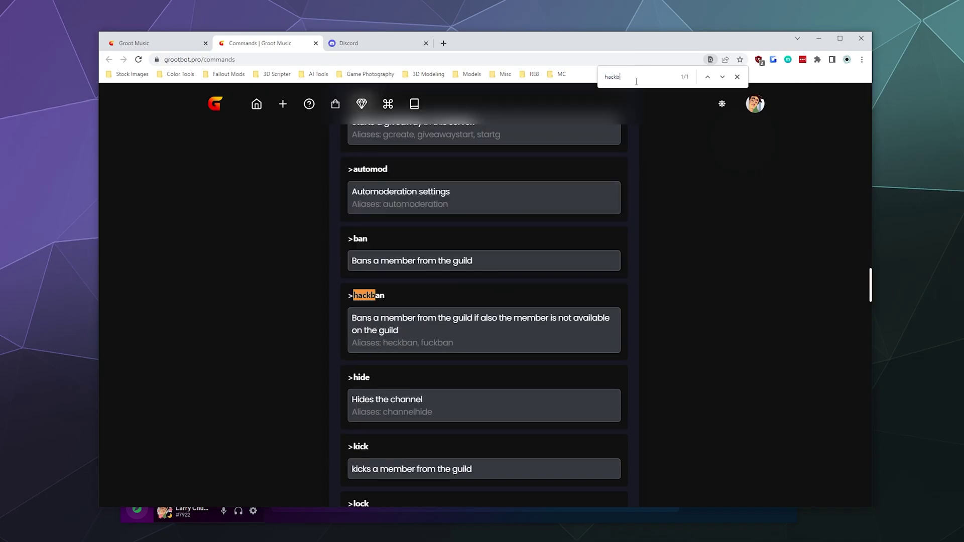
{"action": "type", "text": "an"}
{"action": "left_click", "coordinate": [327, 520]}
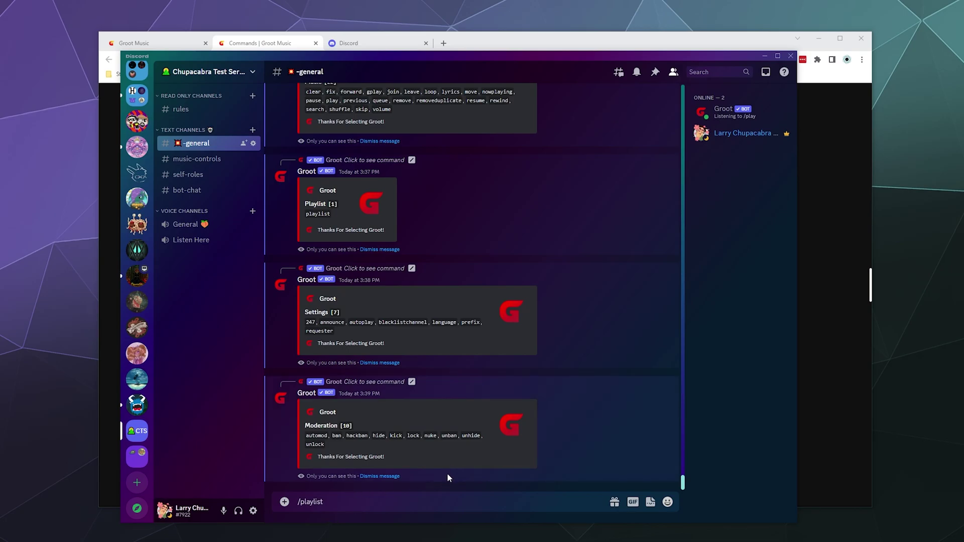
Step: Search the Groot commands page for 'hide', then go back to Discord
{"action": "key", "text": "alt+Tab"}
{"action": "key", "text": "ctrl+f"}
{"action": "type", "text": "hide"}
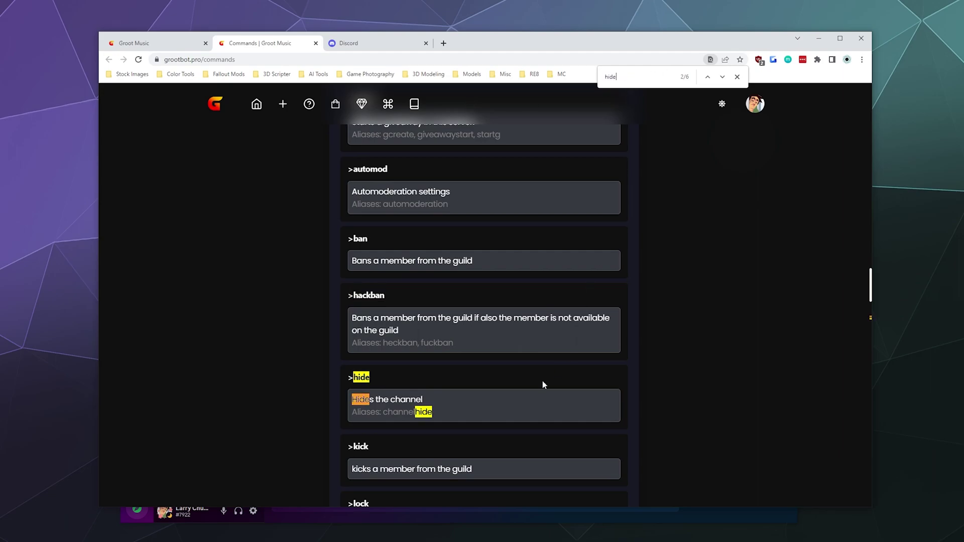
{"action": "left_click", "coordinate": [609, 522]}
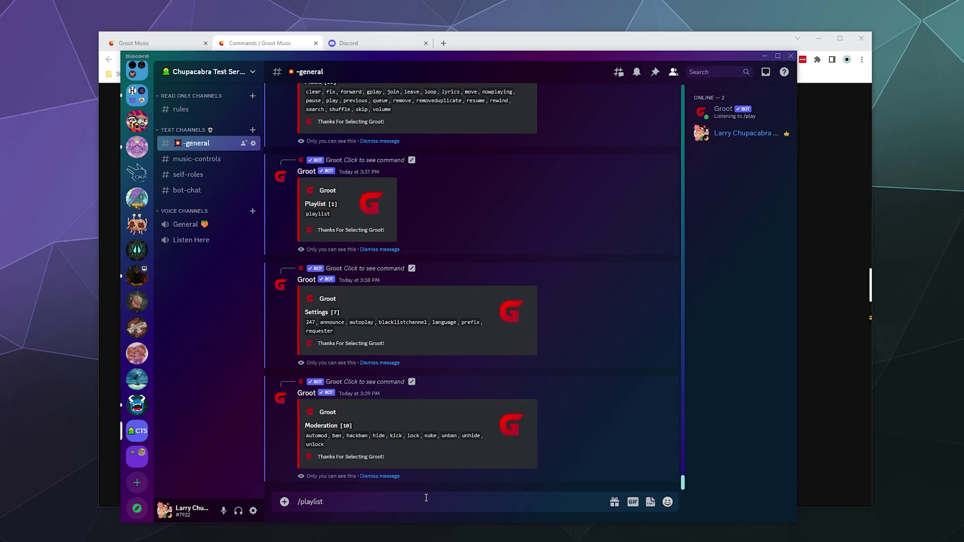
Step: Join the General voice channel and request 'alan walker faded' with Groot's /play
{"action": "left_click", "coordinate": [187, 225]}
{"action": "key", "text": "ctrl+a"}
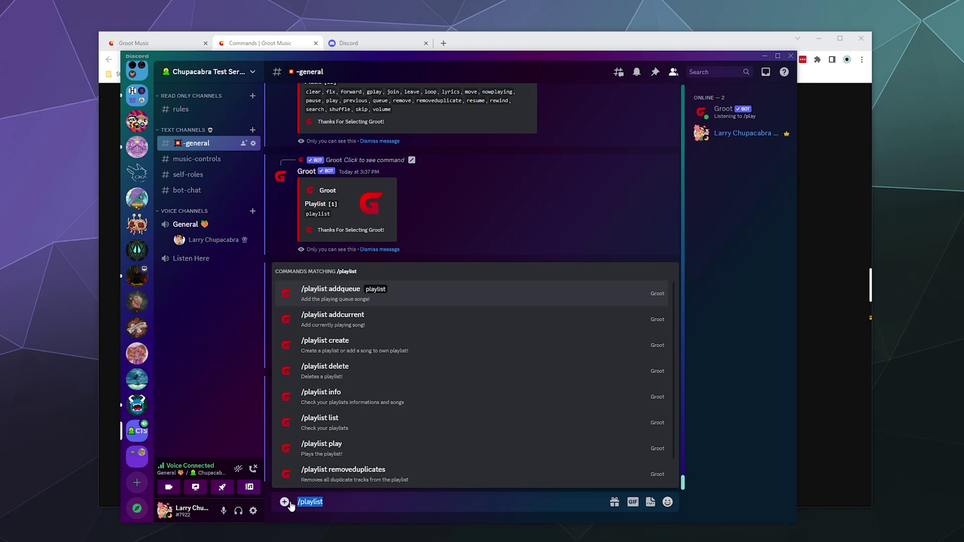
{"action": "key", "text": "BackSpace"}
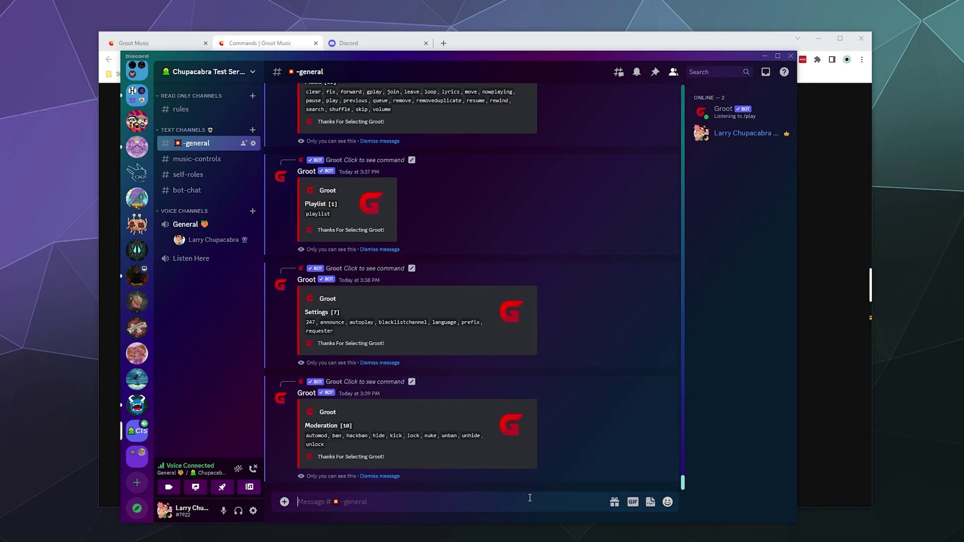
{"action": "type", "text": "play alan walker faded"}
{"action": "key", "text": "Return"}
{"action": "type", "text": "/p"}
{"action": "key", "text": "BackSpace"}
{"action": "key", "text": "BackSpace"}
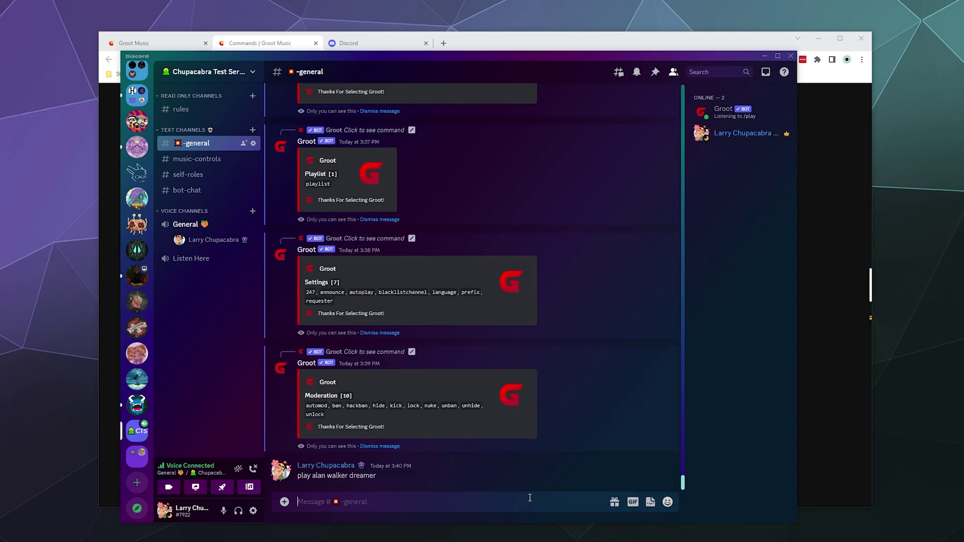
{"action": "type", "text": "/play"}
{"action": "key", "text": "Tab"}
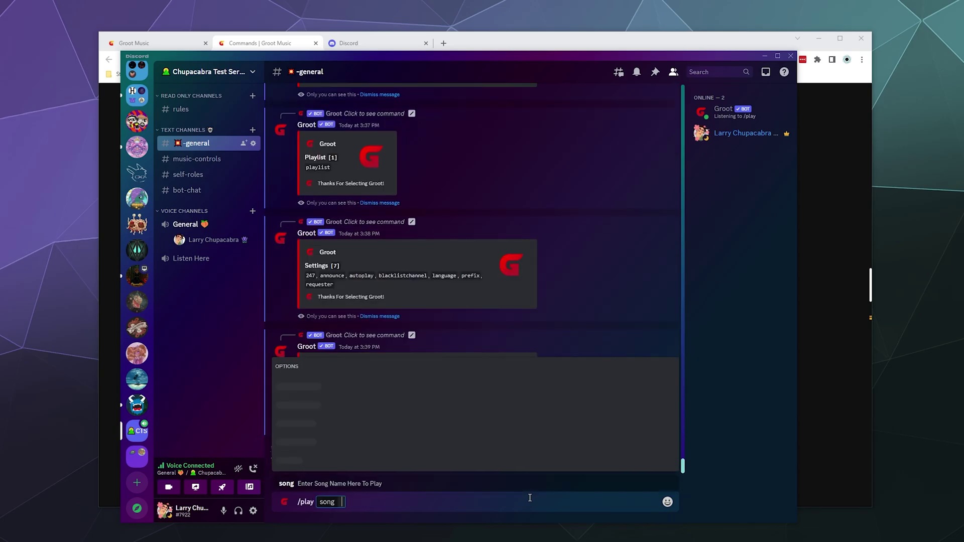
{"action": "type", "text": "alan walke"}
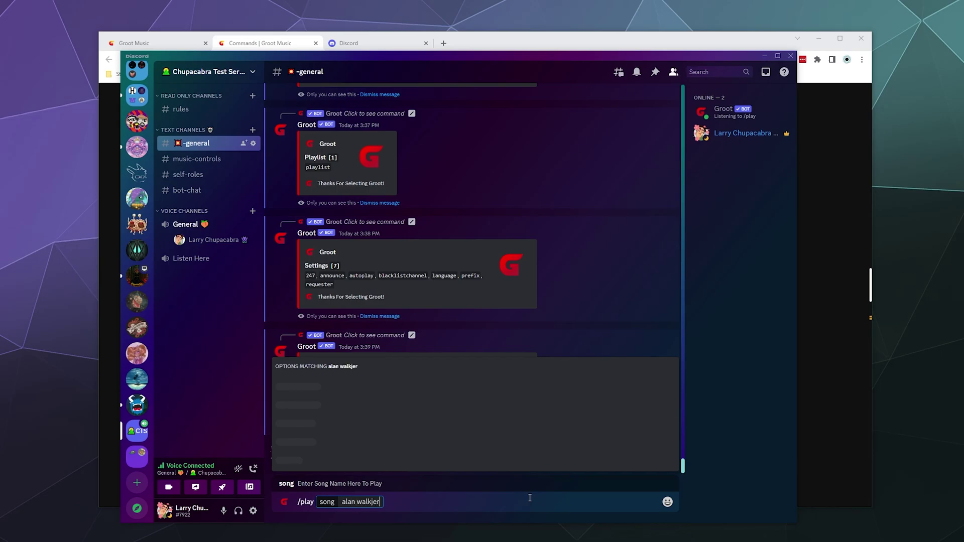
{"action": "type", "text": "r faded"}
{"action": "key", "text": "Return"}
Step: Queue 'jeja bad habit' and 'alex skrindo falling' with /play
{"action": "type", "text": "/pla"}
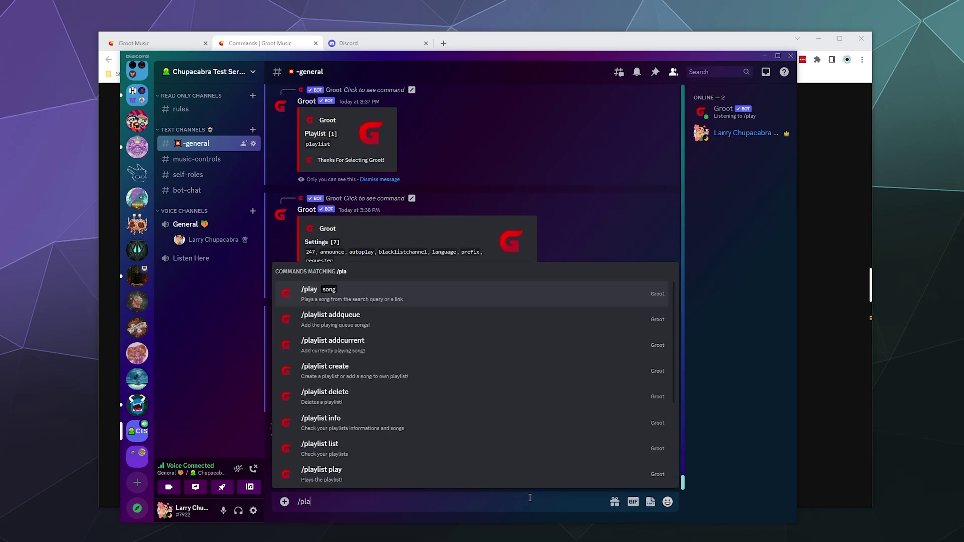
{"action": "key", "text": "Tab"}
{"action": "type", "text": "play"}
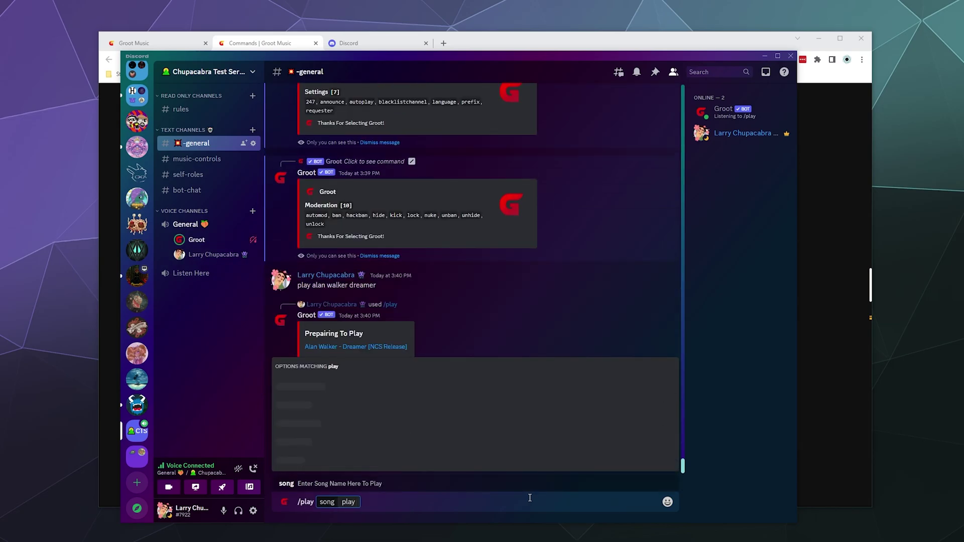
{"action": "type", "text": " jeja bad habit"}
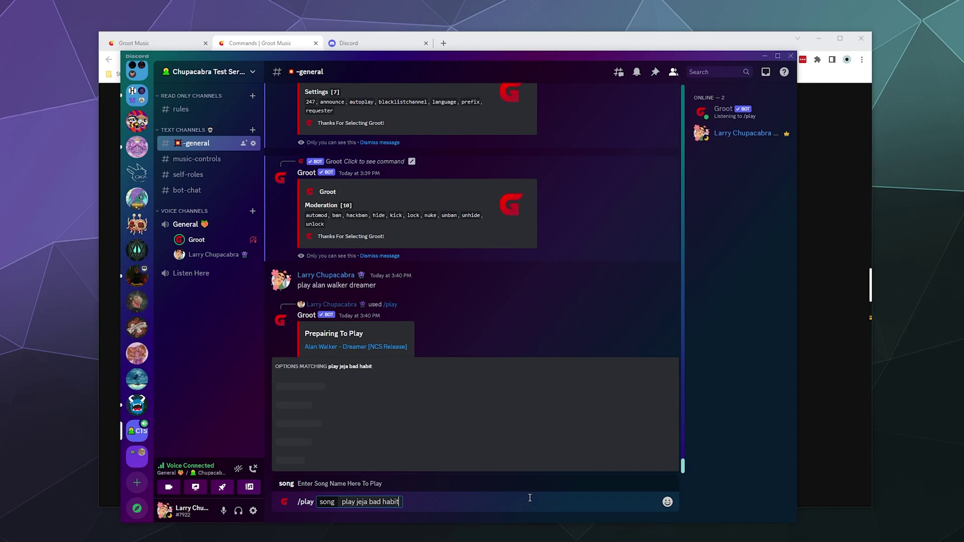
{"action": "key", "text": "ctrl+a"}
{"action": "key", "text": "BackSpace"}
{"action": "type", "text": "/play"}
{"action": "key", "text": "Tab"}
{"action": "type", "text": "a"}
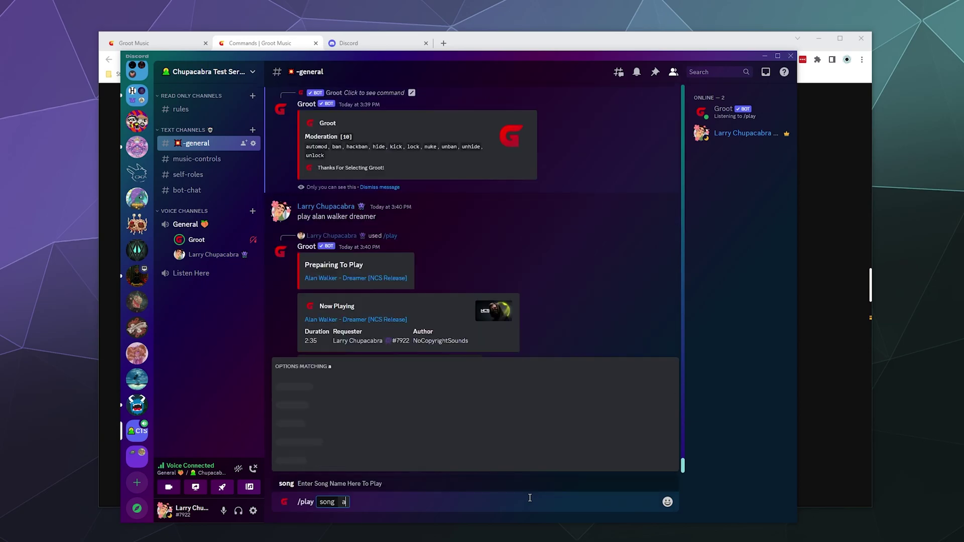
{"action": "type", "text": "lex sh"}
{"action": "key", "text": "BackSpace"}
{"action": "type", "text": "krindo falling down"}
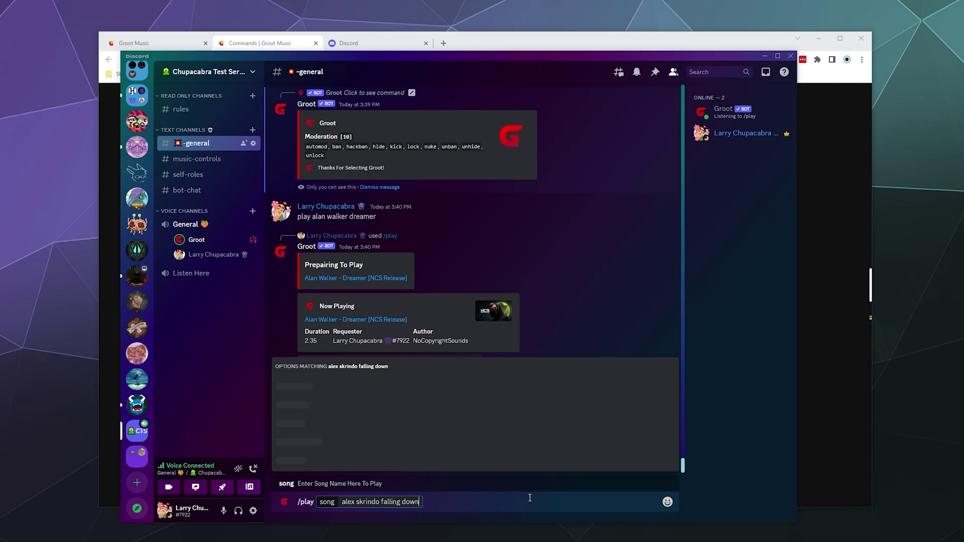
{"action": "key", "text": "ctrl+a"}
{"action": "key", "text": "BackSpace"}
Step: Queue 'syn cole reflect' with /play
{"action": "type", "text": "/play"}
{"action": "key", "text": "Tab"}
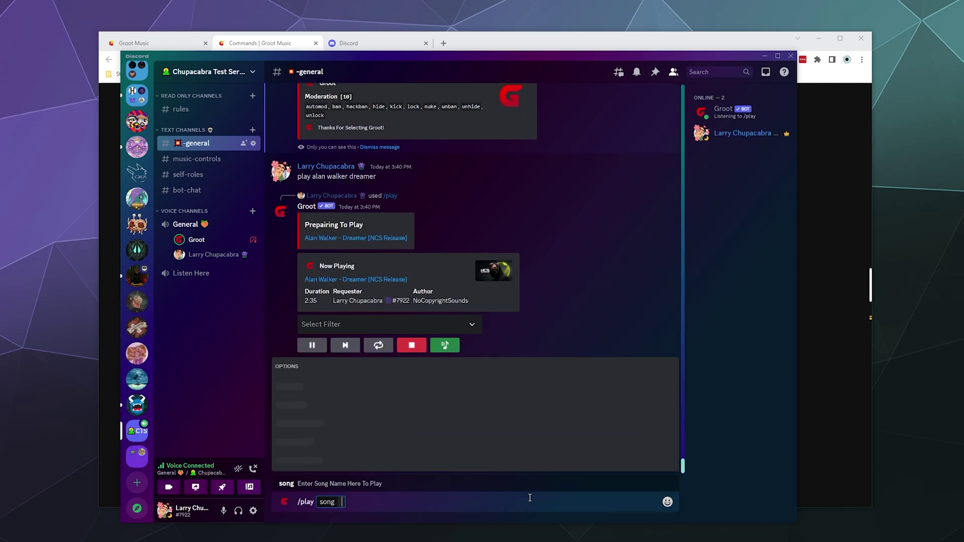
{"action": "type", "text": "syn"}
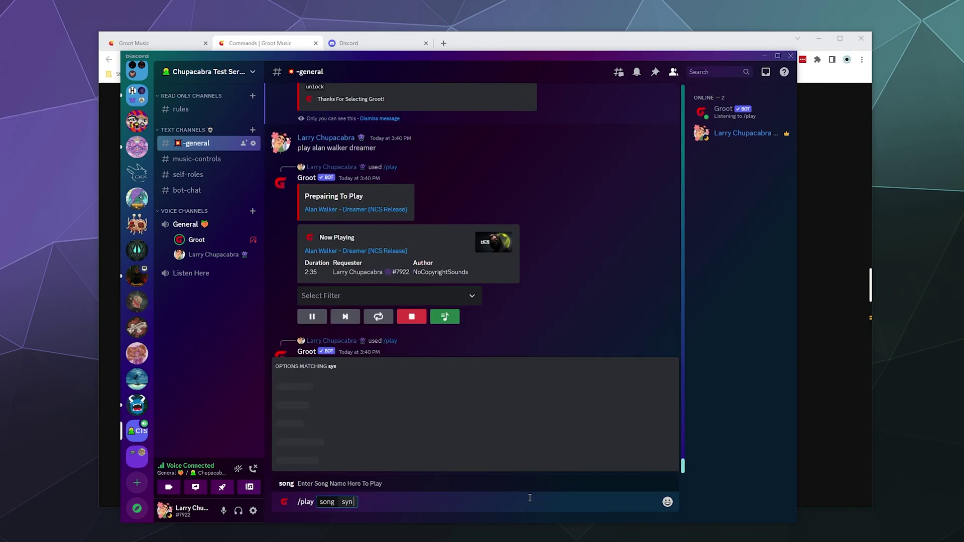
{"action": "type", "text": " cole reflect"}
{"action": "key", "text": "Return"}
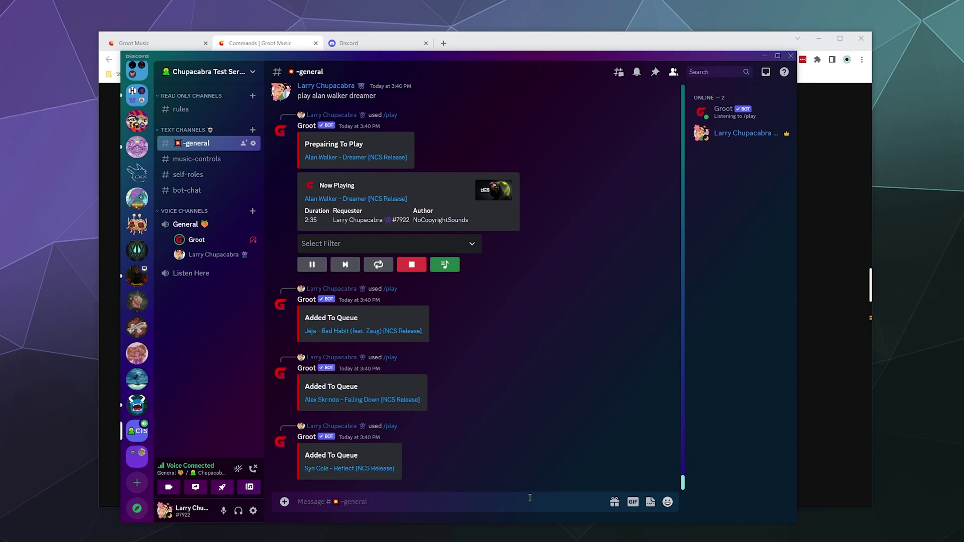
Step: Pause and resume the current song, then ask Groot to load a saved playlist
{"action": "left_click", "coordinate": [311, 265]}
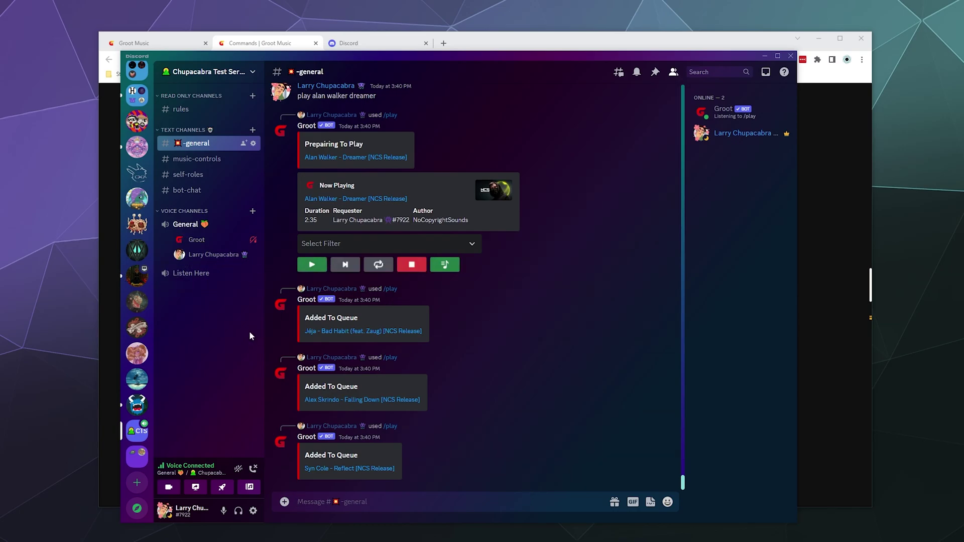
{"action": "left_click", "coordinate": [312, 266]}
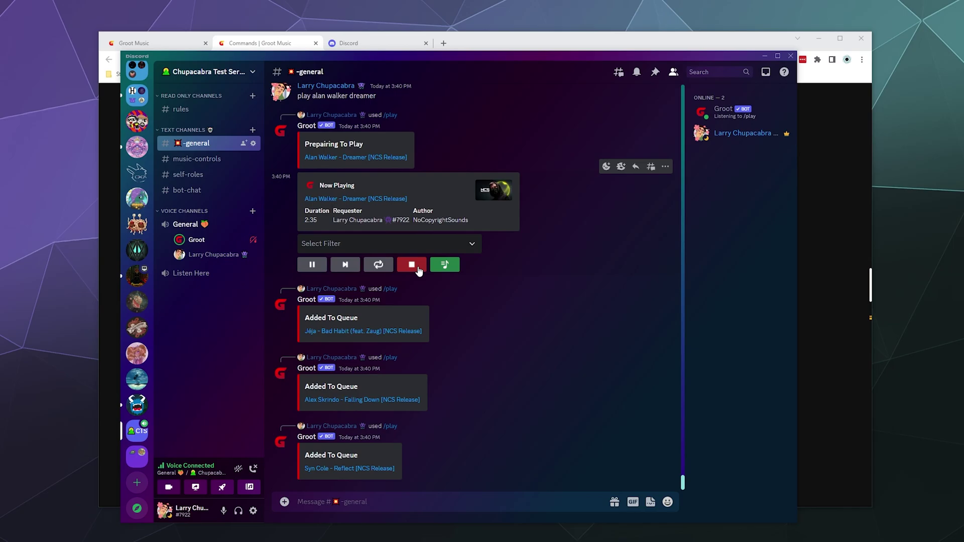
{"action": "left_click", "coordinate": [445, 266]}
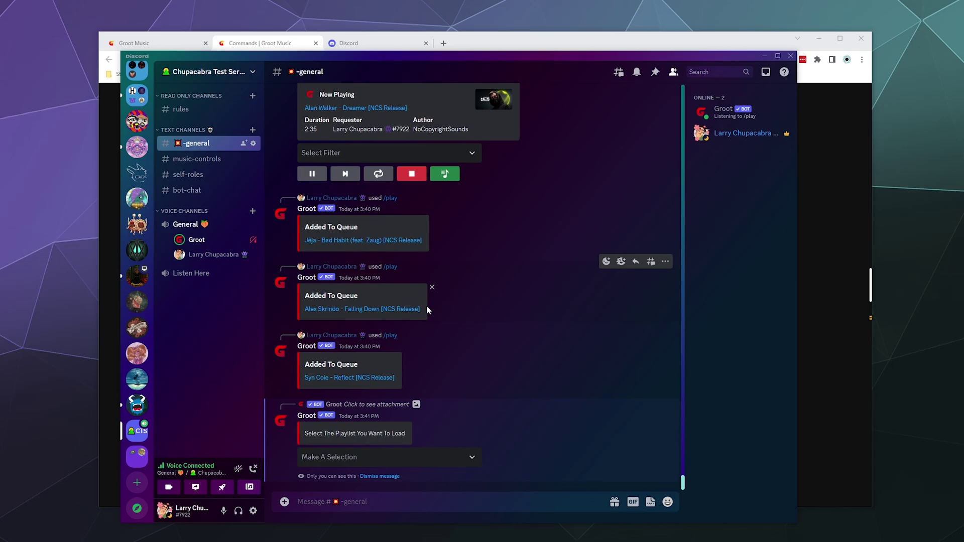
Step: Browse the Make A Selection playlist list, offering only playlist axel, without choosing one
{"action": "left_click", "coordinate": [455, 458]}
{"action": "left_click", "coordinate": [458, 456]}
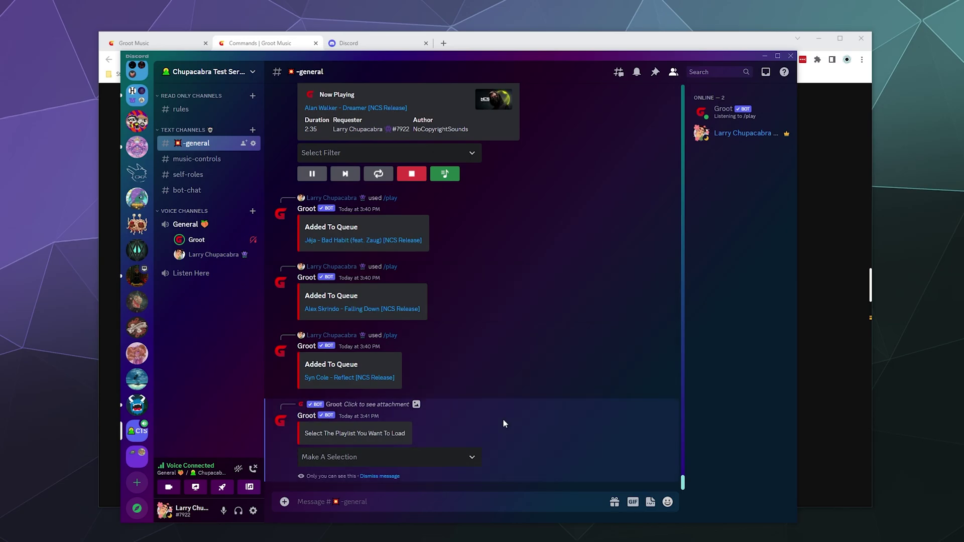
{"action": "left_click", "coordinate": [403, 457]}
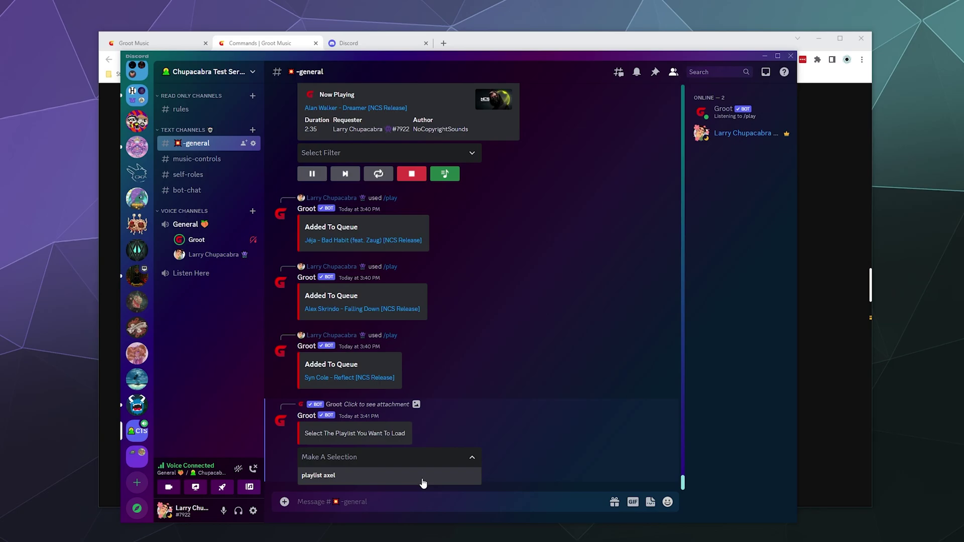
{"action": "left_click", "coordinate": [422, 481]}
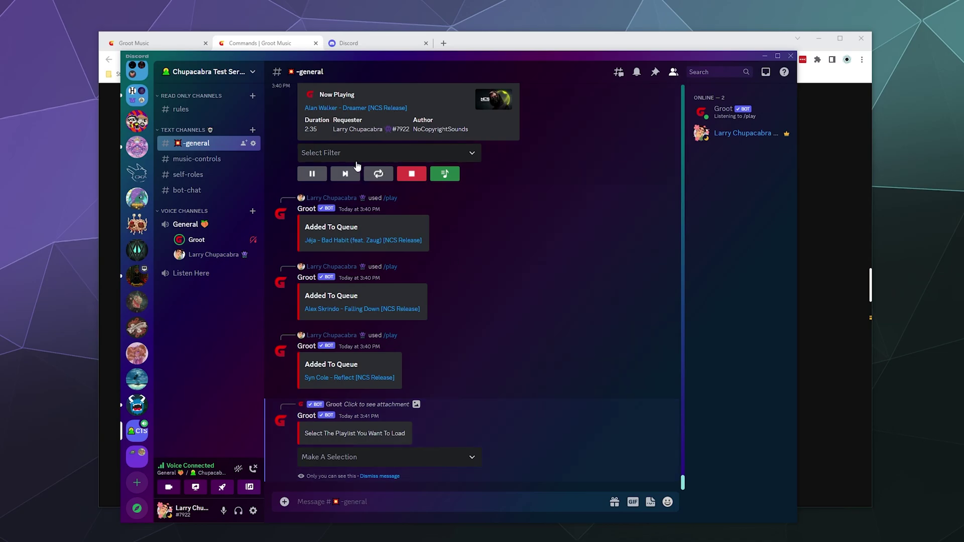
{"action": "scroll", "coordinate": [418, 264], "scroll_direction": "up", "scroll_amount": 3}
Step: Send /pause, then /resume after a mistyped /reusme, so Groot replies 'Resumed The Player'
{"action": "scroll", "coordinate": [437, 377], "scroll_direction": "down", "scroll_amount": 3}
{"action": "left_click", "coordinate": [457, 500]}
{"action": "type", "text": "/"}
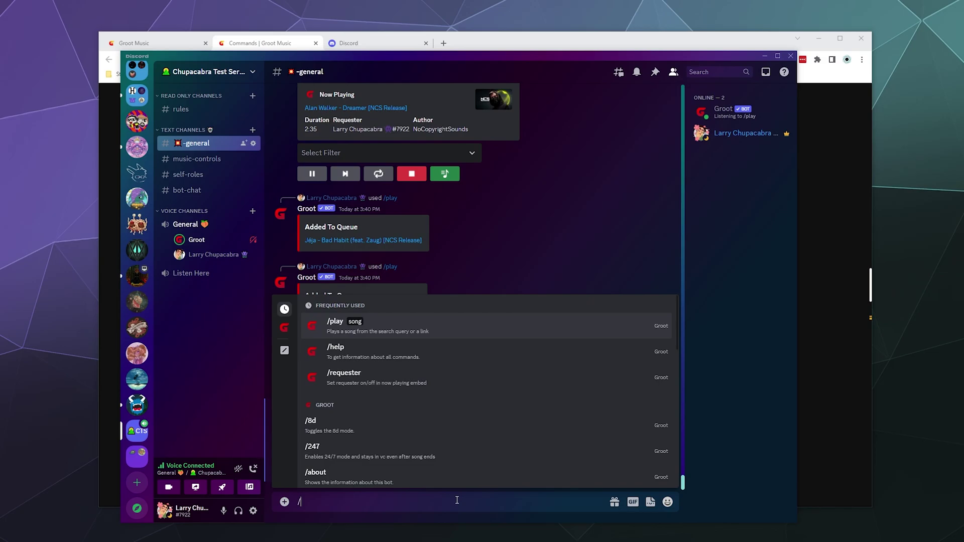
{"action": "type", "text": "pause"}
{"action": "key", "text": "Return"}
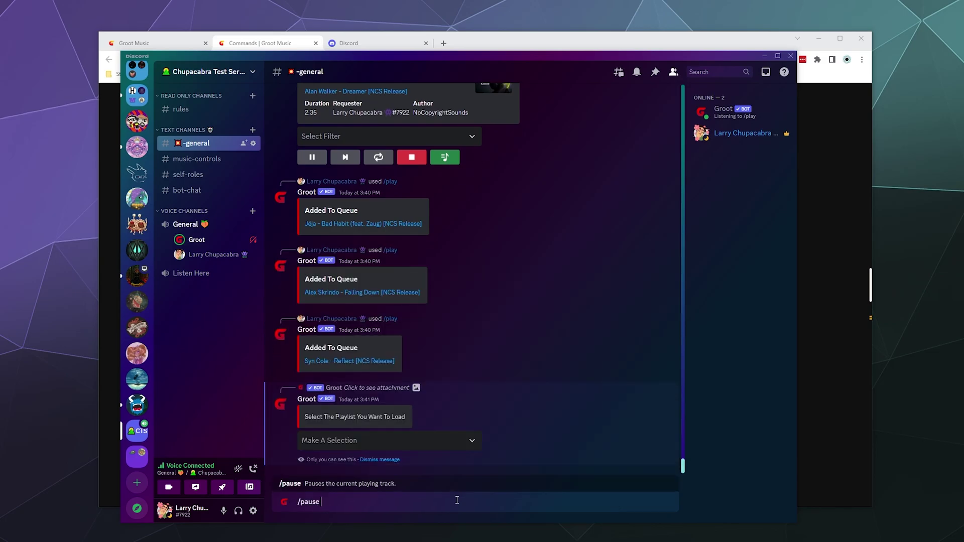
{"action": "type", "text": "/"}
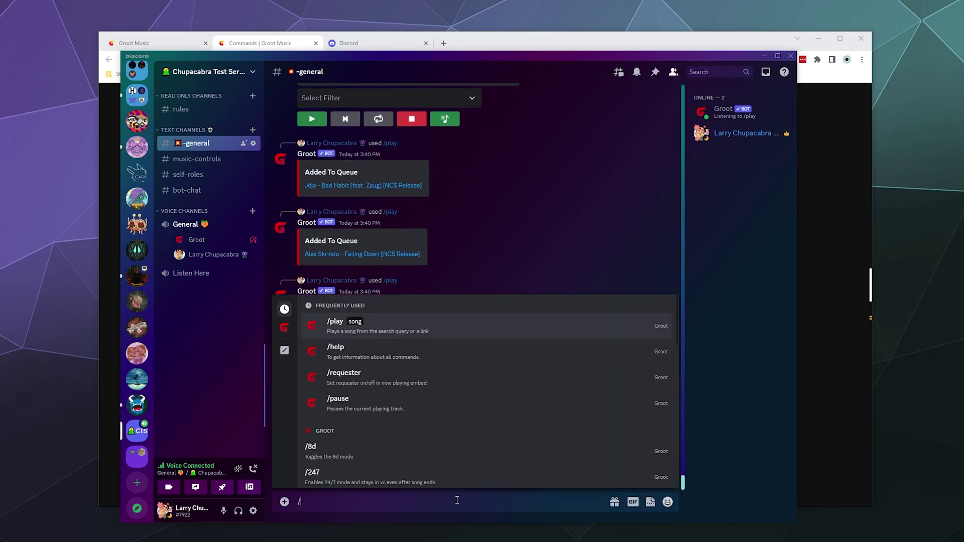
{"action": "type", "text": "reusme"}
{"action": "key", "text": "Return"}
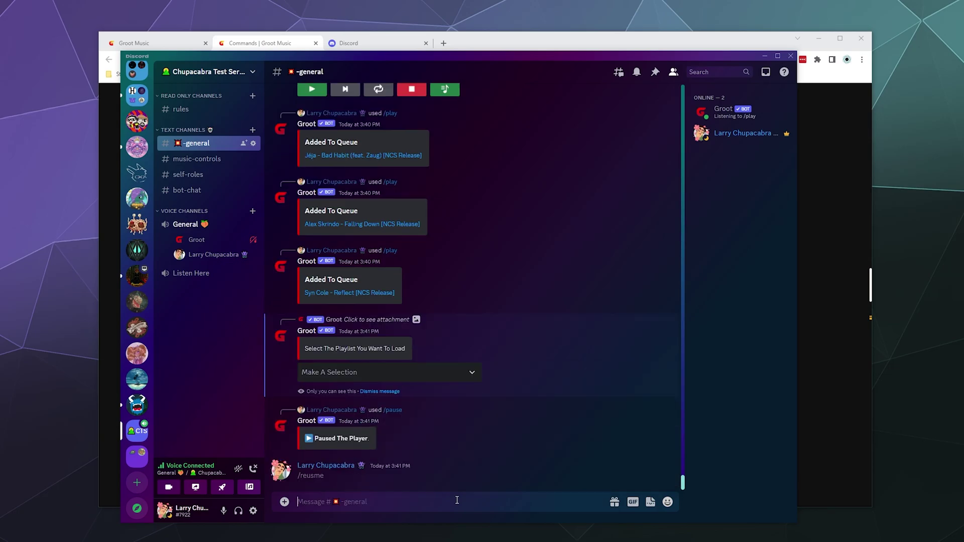
{"action": "type", "text": "/resume"}
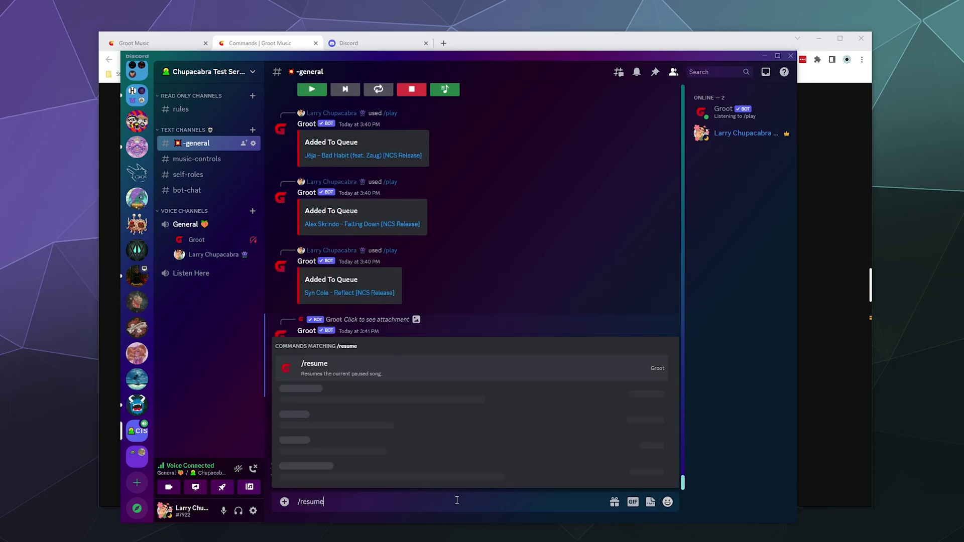
{"action": "key", "text": "Return"}
{"action": "key", "text": "Return"}
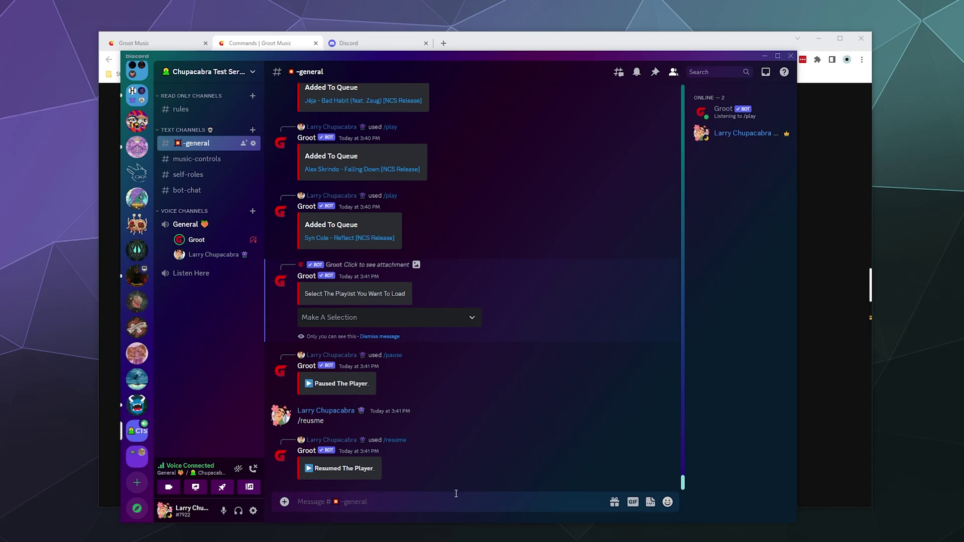
Step: Apply the Vapour Wave filter from the Now Playing Select Filter menu
{"action": "scroll", "coordinate": [443, 465], "scroll_direction": "up", "scroll_amount": 5}
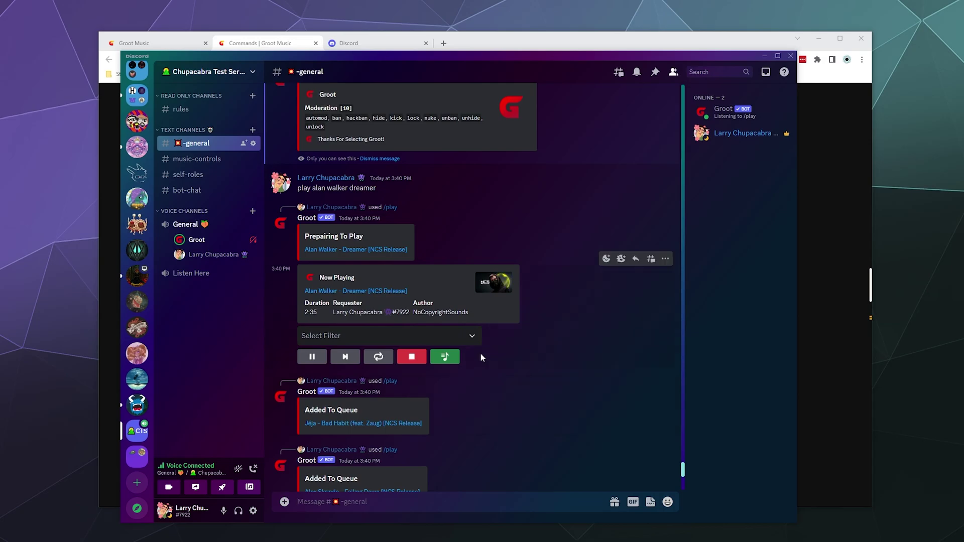
{"action": "left_click", "coordinate": [472, 336]}
{"action": "scroll", "coordinate": [416, 423], "scroll_direction": "down", "scroll_amount": 3}
{"action": "scroll", "coordinate": [415, 423], "scroll_direction": "down", "scroll_amount": 1}
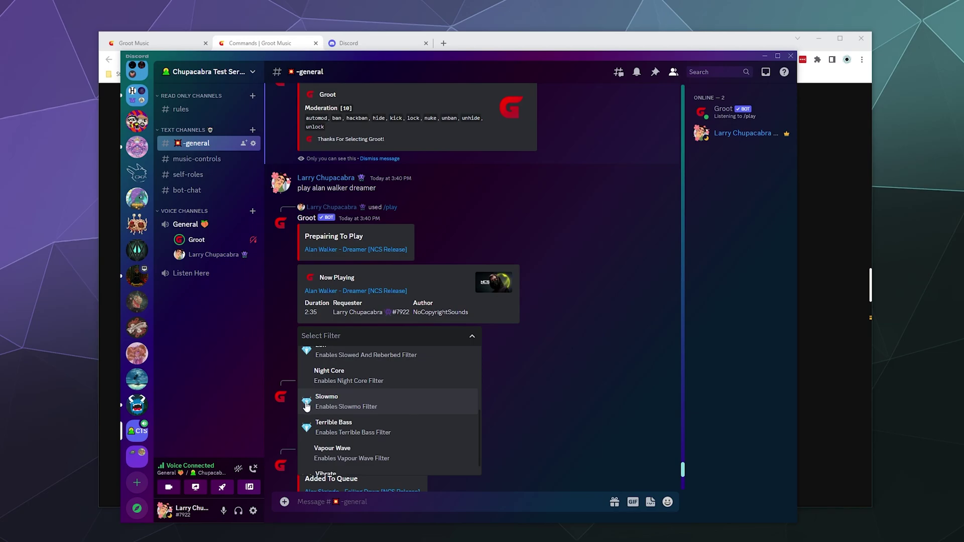
{"action": "scroll", "coordinate": [315, 428], "scroll_direction": "up", "scroll_amount": 5}
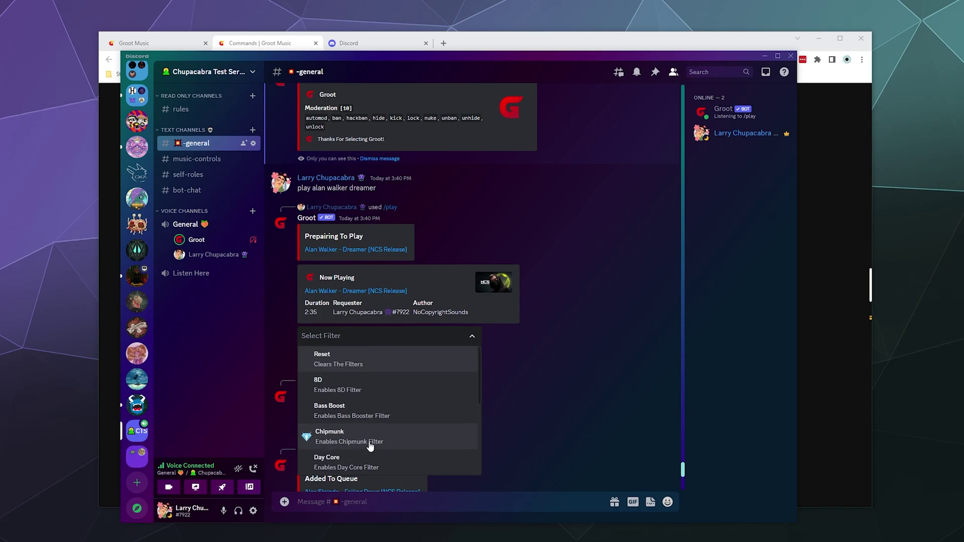
{"action": "scroll", "coordinate": [370, 446], "scroll_direction": "down", "scroll_amount": 5}
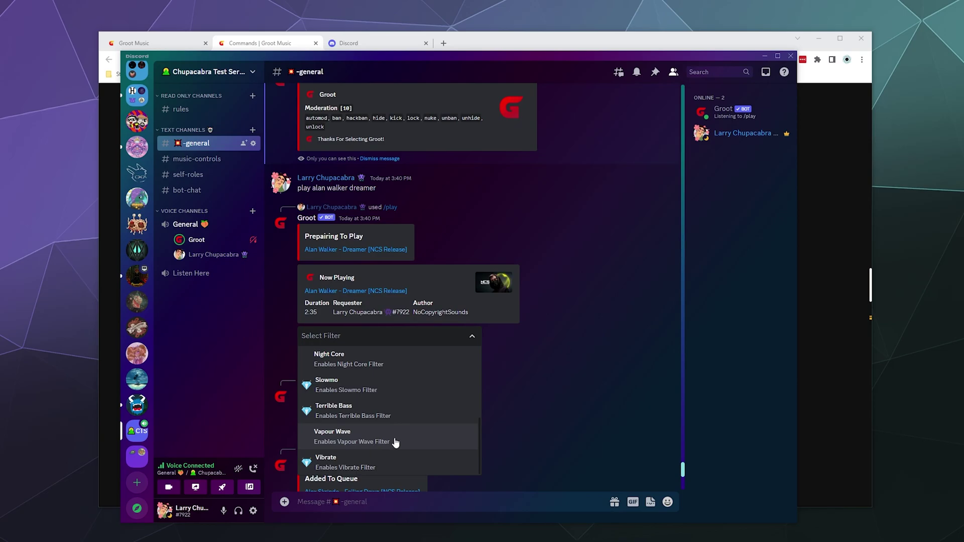
{"action": "left_click", "coordinate": [389, 435]}
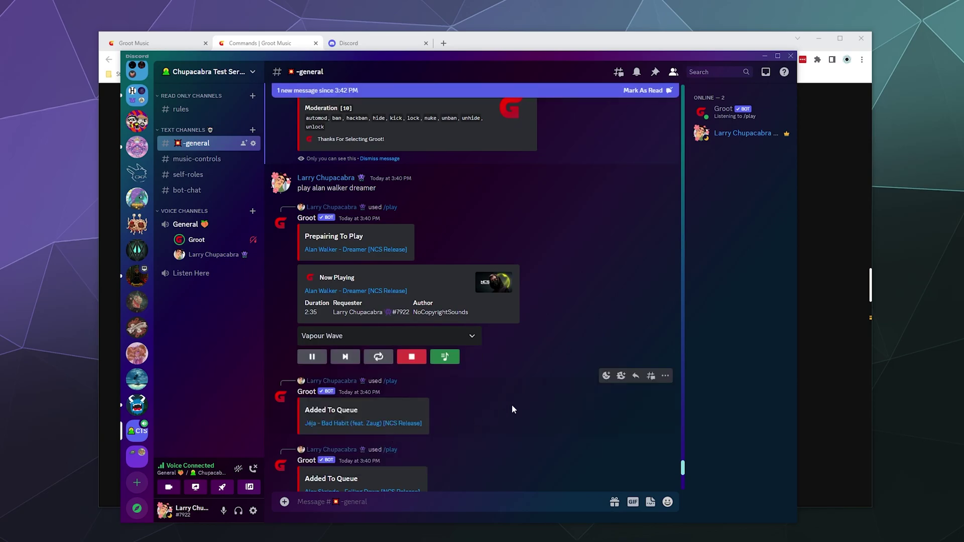
Step: Choose Reset in the filter menu to clear all filters from the song
{"action": "scroll", "coordinate": [511, 404], "scroll_direction": "down", "scroll_amount": 10}
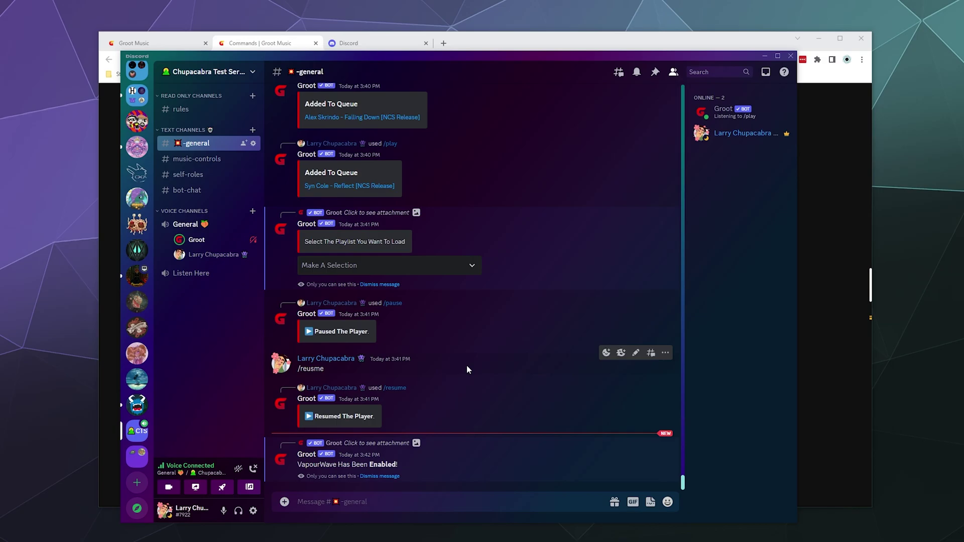
{"action": "scroll", "coordinate": [466, 366], "scroll_direction": "up", "scroll_amount": 6}
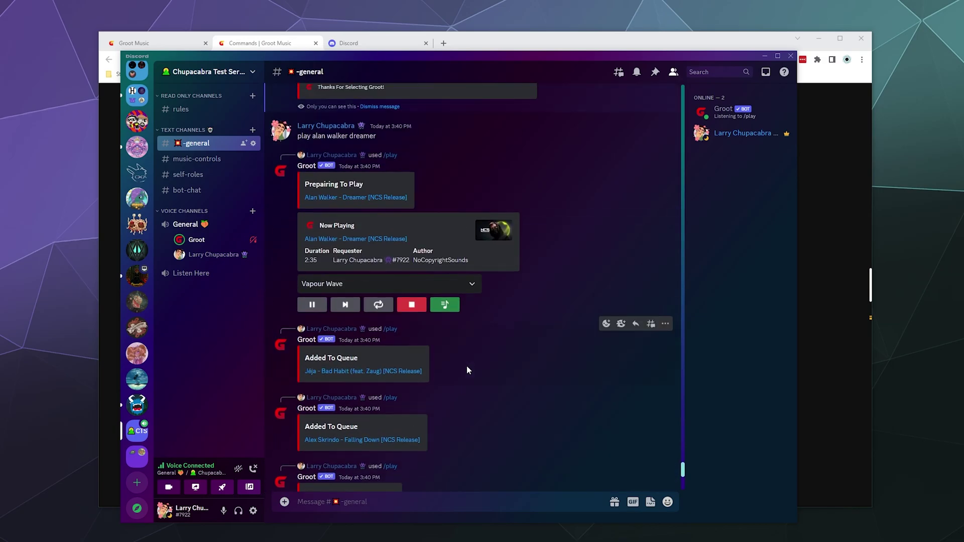
{"action": "left_click", "coordinate": [457, 284]}
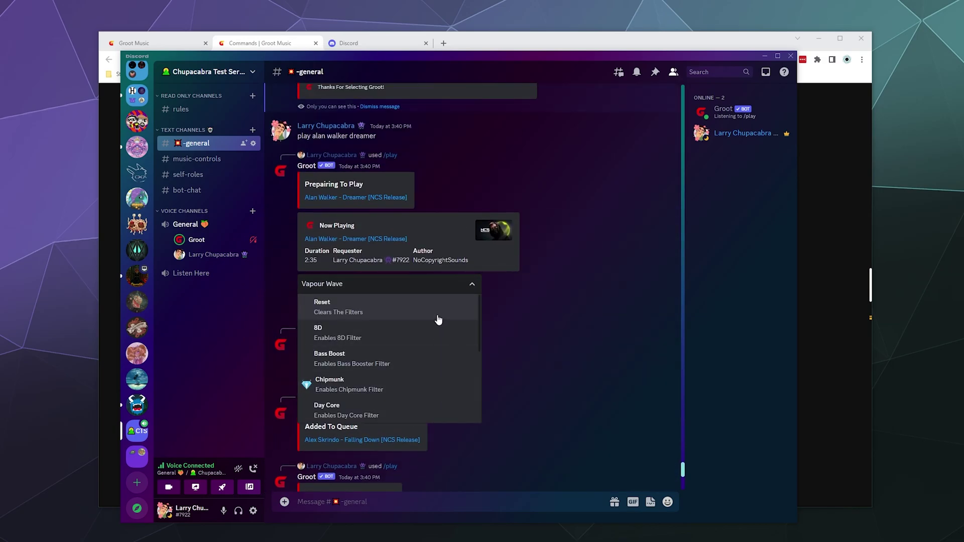
{"action": "left_click", "coordinate": [439, 306]}
{"action": "scroll", "coordinate": [597, 310], "scroll_direction": "down", "scroll_amount": 8}
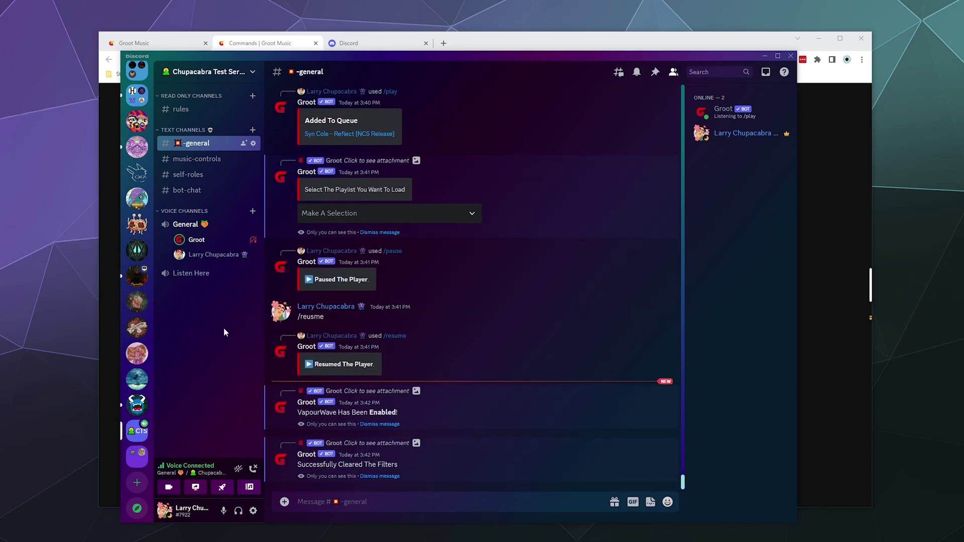
Step: Send /queue to show Dreamer playing and the upcoming songs
{"action": "left_click", "coordinate": [357, 506]}
{"action": "type", "text": "/queue"}
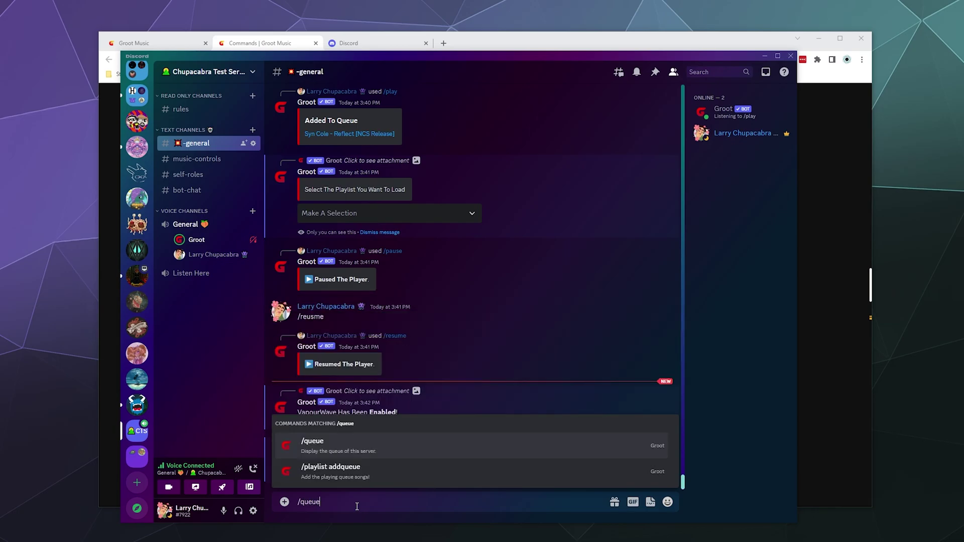
{"action": "key", "text": "Return"}
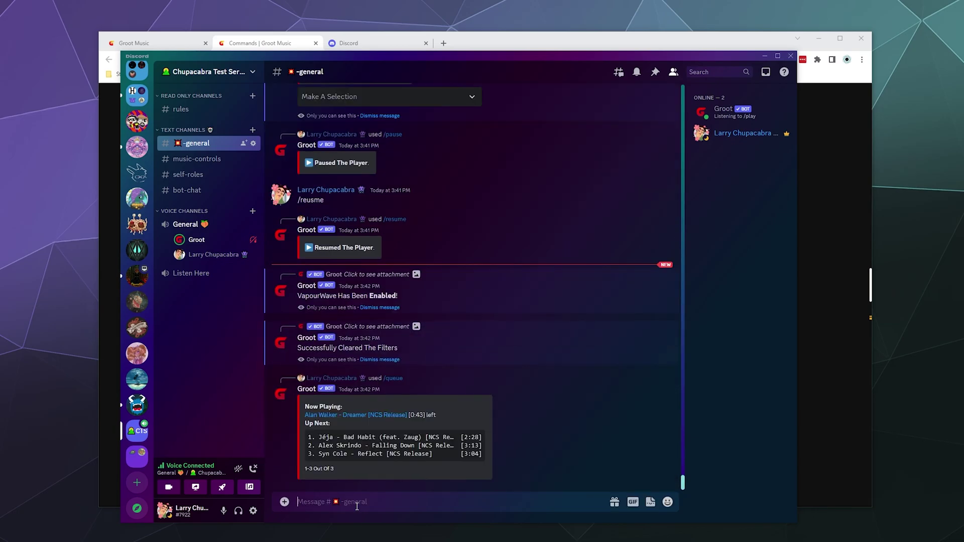
Step: Run /playlist addqueue with the playlist name 'testing'
{"action": "type", "text": "/playstlist"}
{"action": "key", "text": "BackSpace"}
{"action": "key", "text": "BackSpace"}
{"action": "key", "text": "BackSpace"}
{"action": "key", "text": "BackSpace"}
{"action": "key", "text": "BackSpace"}
{"action": "key", "text": "BackSpace"}
{"action": "type", "text": "list"}
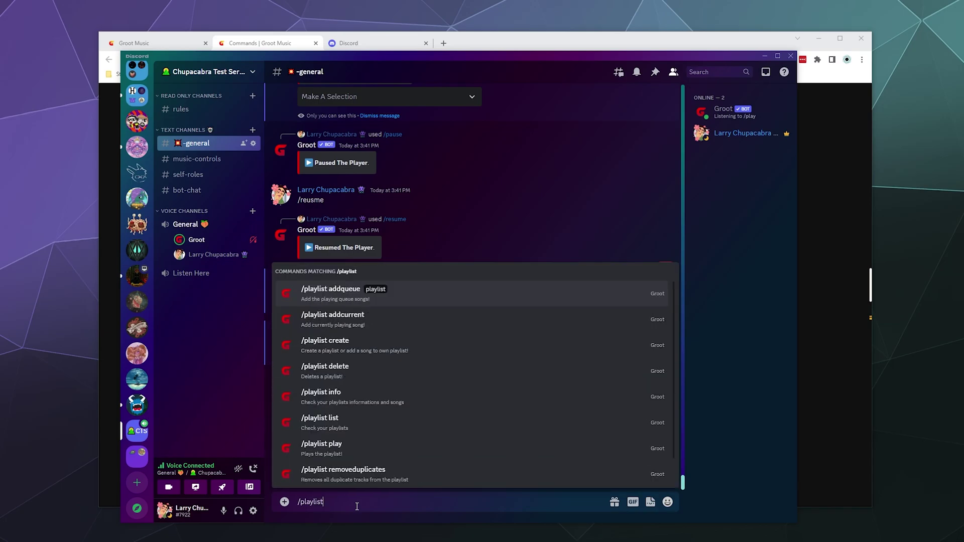
{"action": "left_click", "coordinate": [425, 294]}
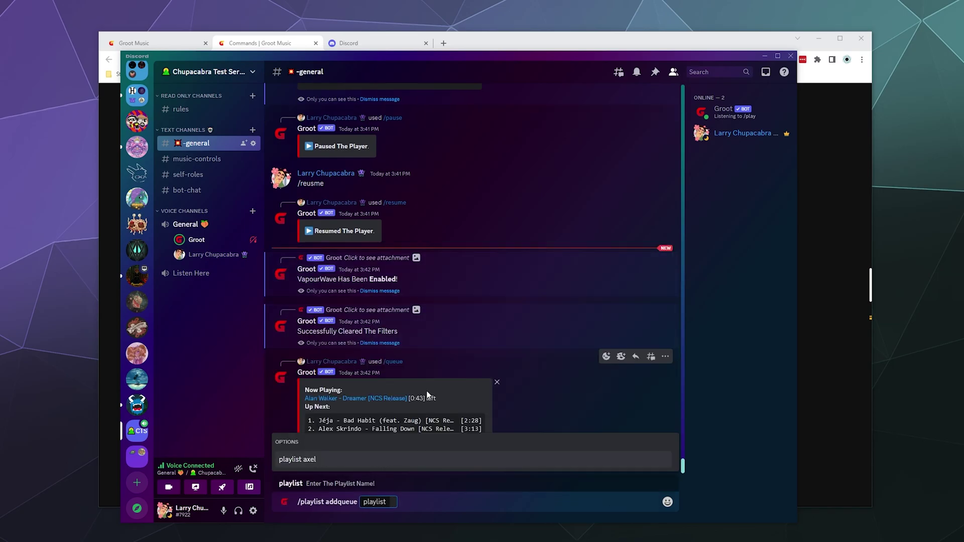
{"action": "key", "text": "shift"}
{"action": "type", "text": "testing"}
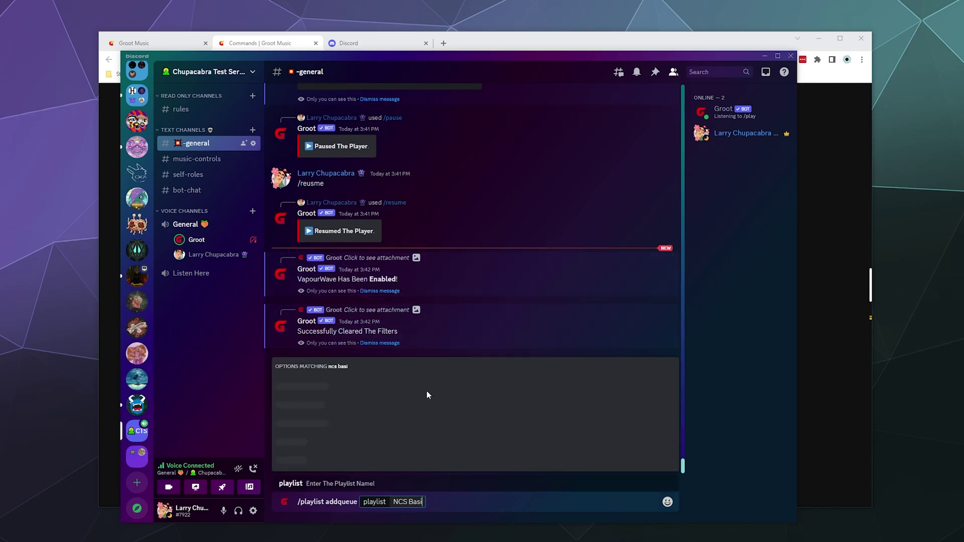
{"action": "key", "text": "Return"}
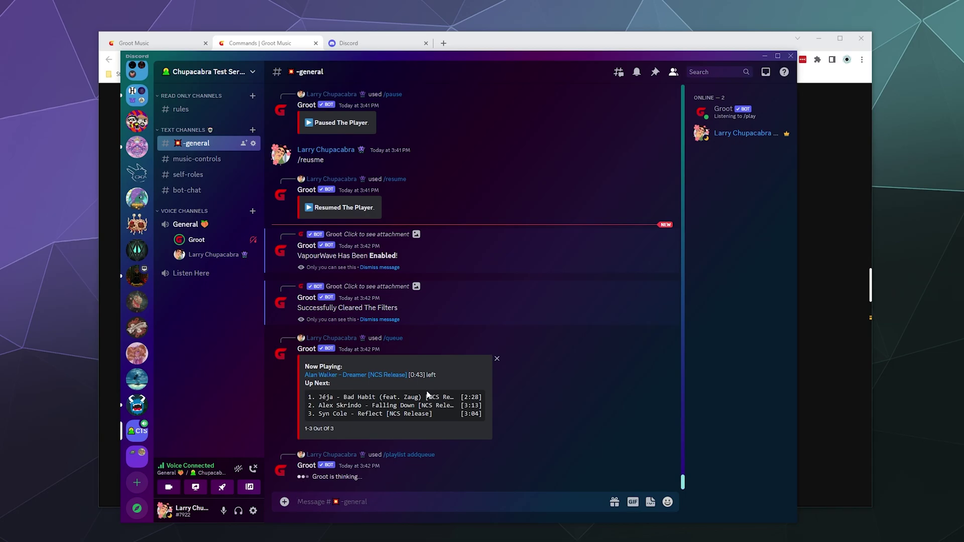
Step: Send /help and choose the Info category from its menu
{"action": "type", "text": "/"}
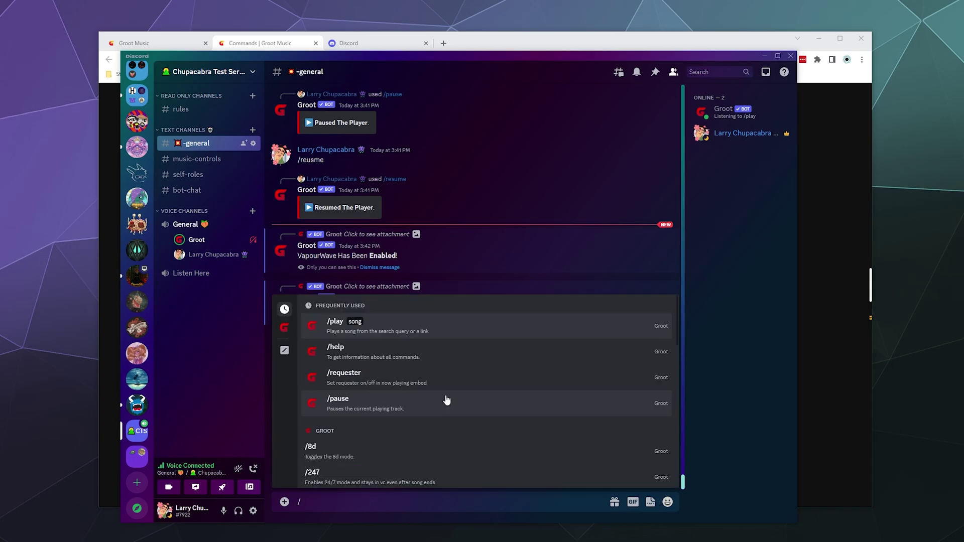
{"action": "type", "text": "help"}
{"action": "key", "text": "Return"}
{"action": "key", "text": "Return"}
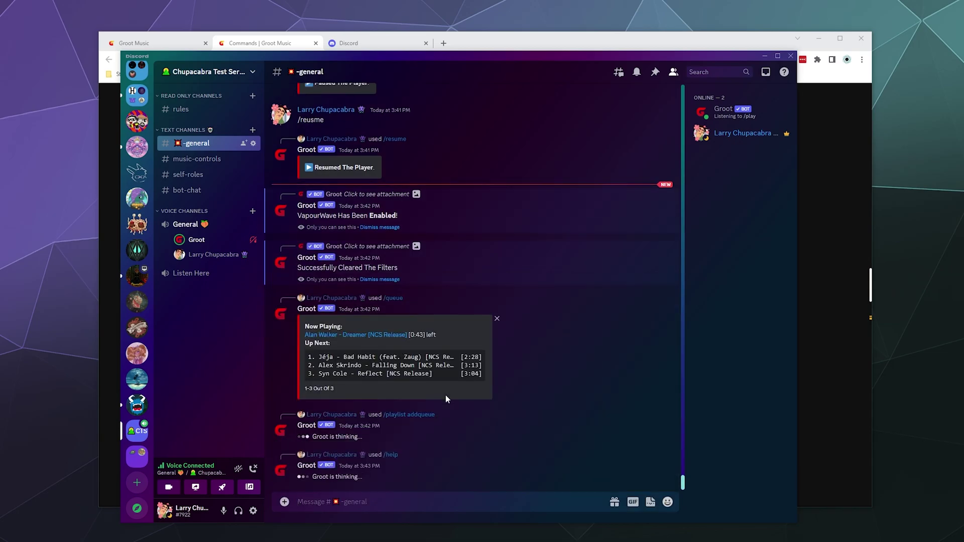
{"action": "left_click", "coordinate": [381, 468]}
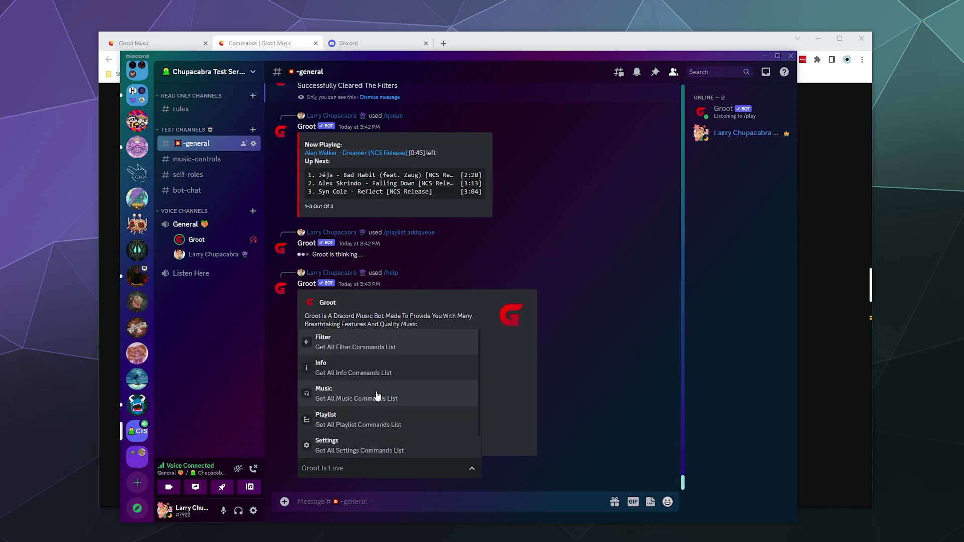
{"action": "left_click", "coordinate": [337, 367]}
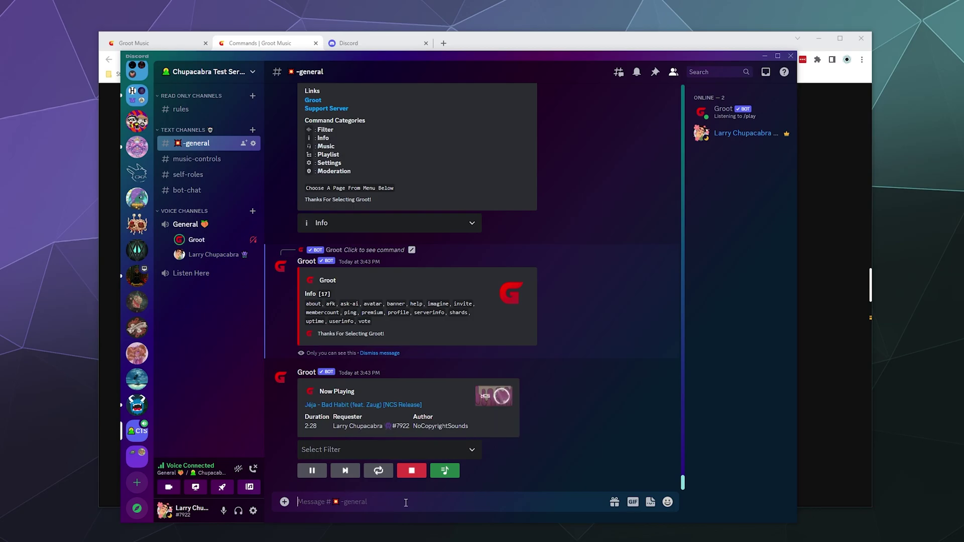
Step: Run /avatar with the user option set to a server member
{"action": "type", "text": "/avatar"}
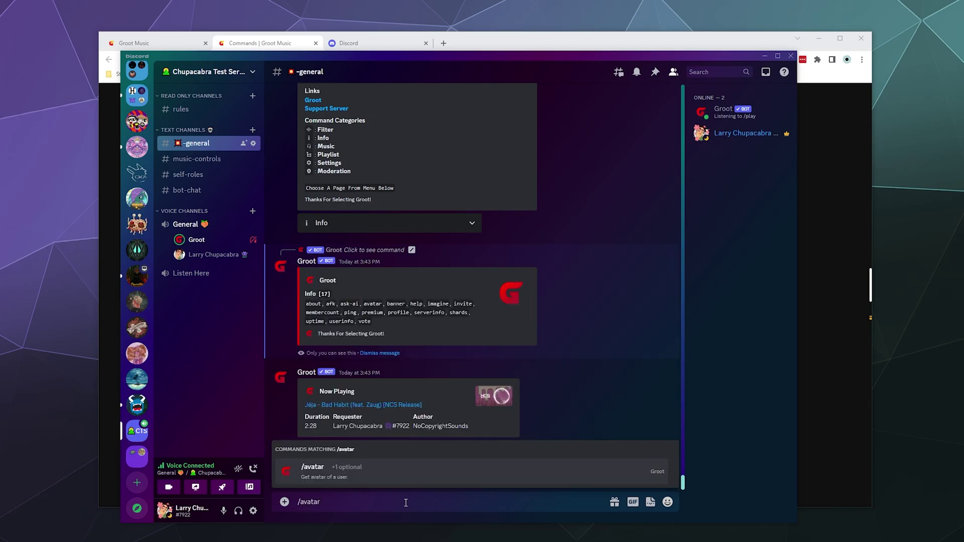
{"action": "key", "text": "Return"}
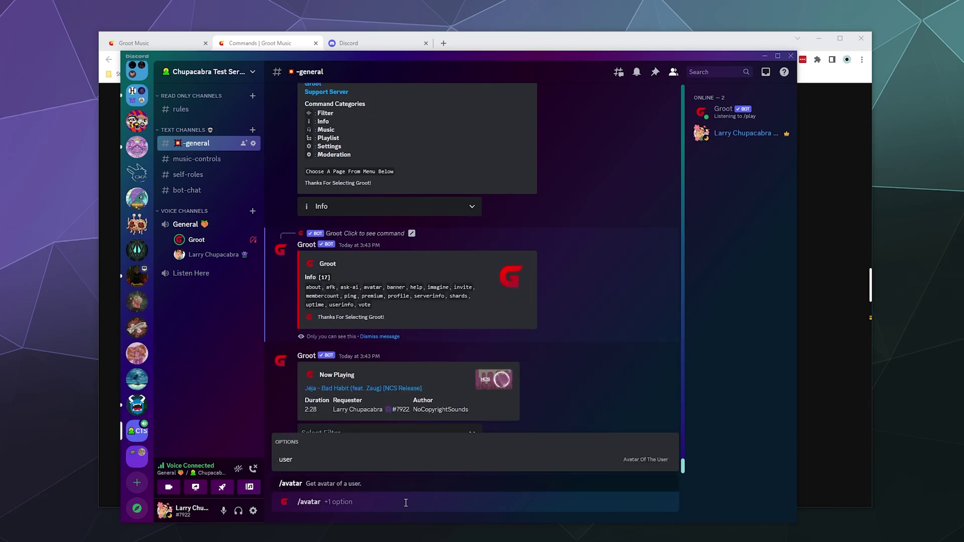
{"action": "left_click", "coordinate": [413, 459]}
{"action": "left_click", "coordinate": [414, 464]}
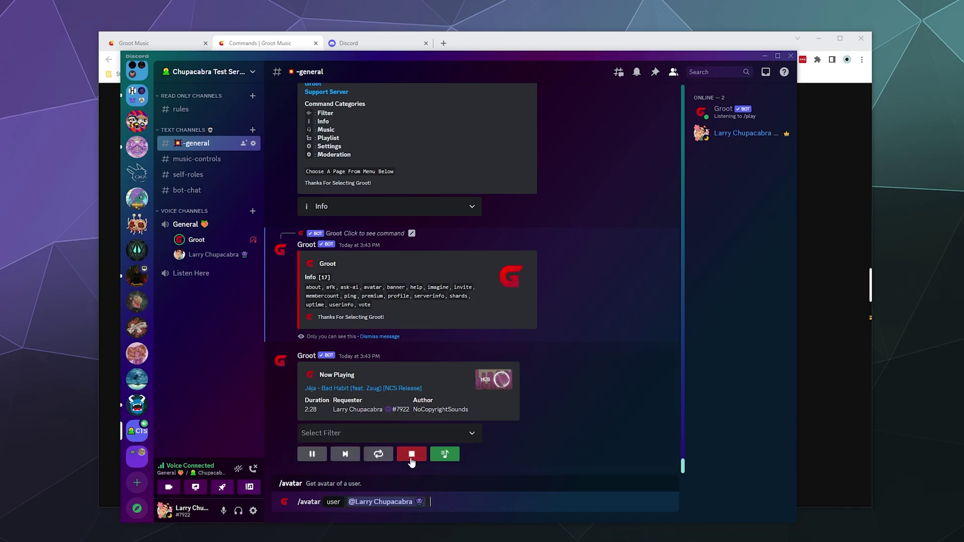
{"action": "key", "text": "Return"}
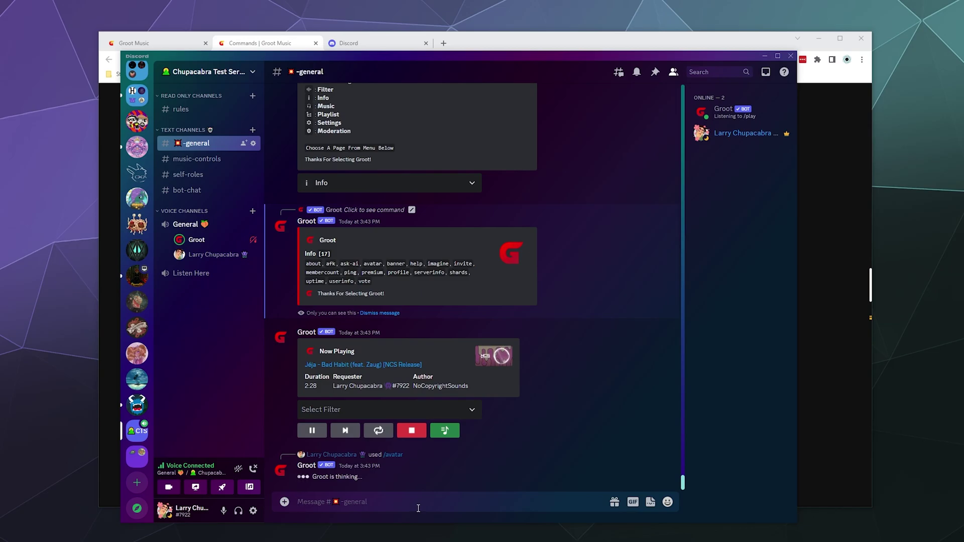
{"action": "type", "text": "/"}
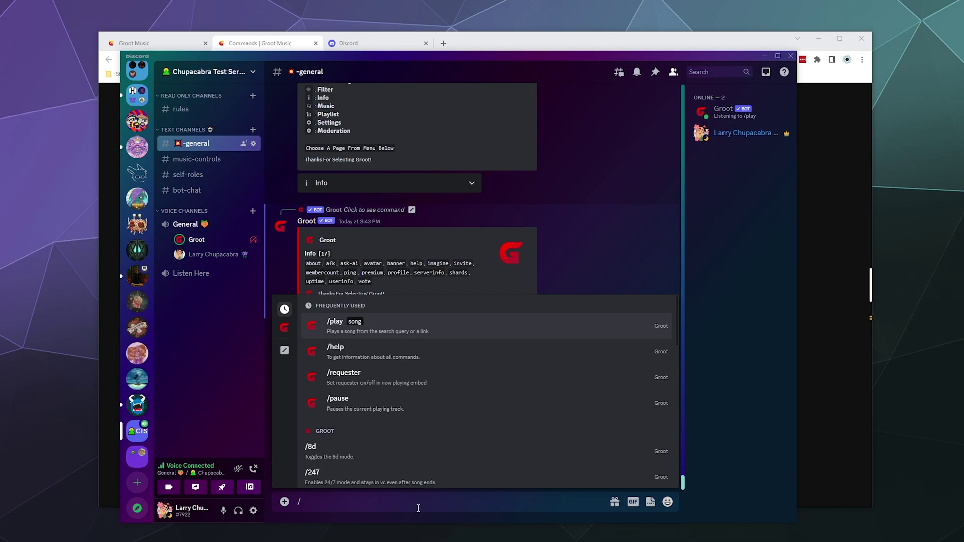
{"action": "type", "text": "avatar"}
Step: Resend /avatar, check latency with /ping (16 ms), then post /serverinfo and select the server ID
{"action": "key", "text": "Return"}
{"action": "type", "text": "/ping"}
{"action": "key", "text": "Return"}
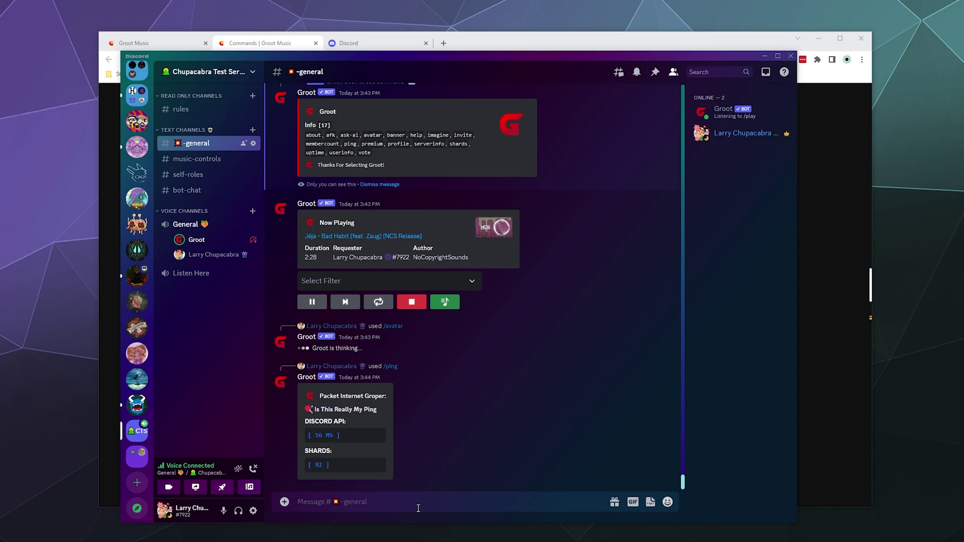
{"action": "type", "text": "/serverinfo"}
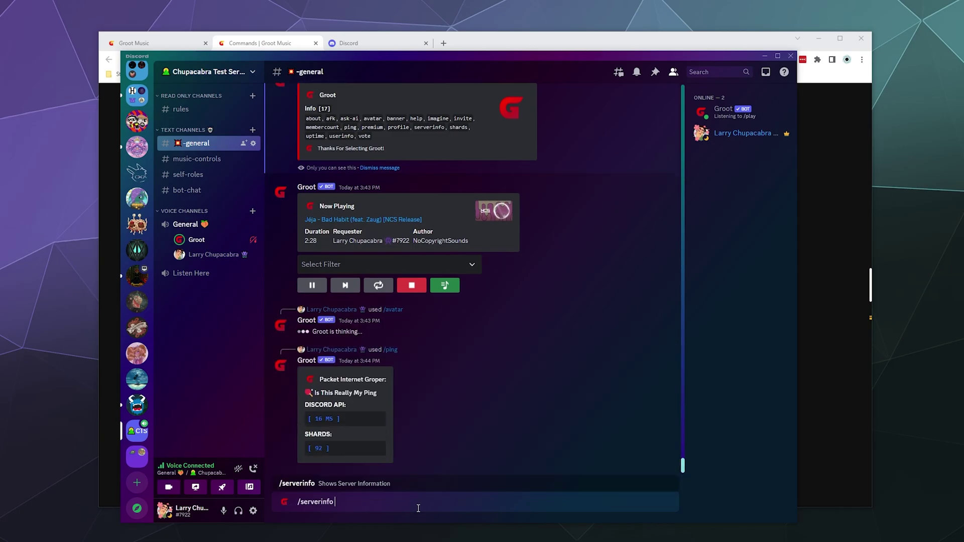
{"action": "key", "text": "Return"}
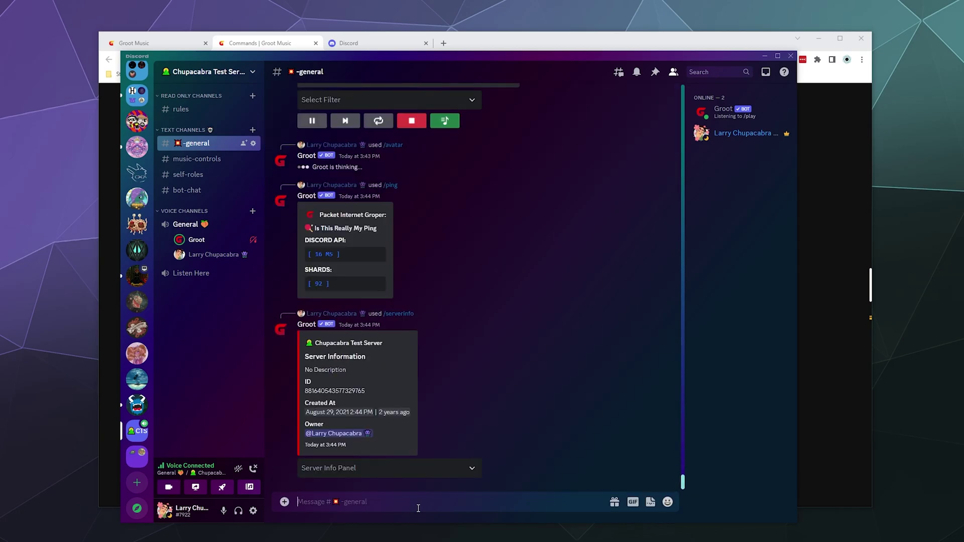
{"action": "mouse_move", "coordinate": [366, 391]}
{"action": "left_mouse_down"}
{"action": "mouse_move", "coordinate": [299, 389]}
{"action": "mouse_move", "coordinate": [367, 390]}
{"action": "left_mouse_up"}
{"action": "mouse_move", "coordinate": [340, 416]}
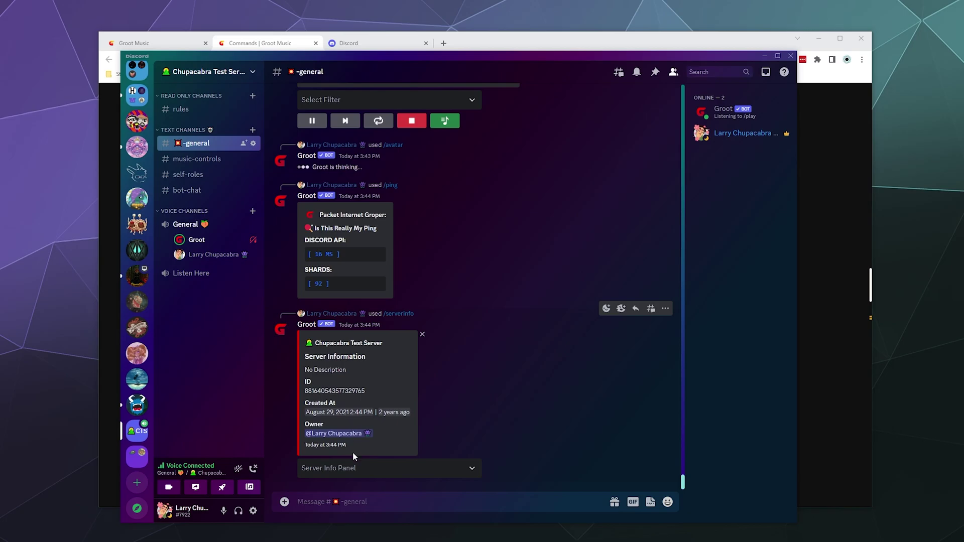
Step: Switch the Server Info Panel through Members, Channels, Boosts, and finally Moderation
{"action": "left_click", "coordinate": [359, 467]}
{"action": "left_click", "coordinate": [356, 399]}
{"action": "left_click", "coordinate": [353, 469]}
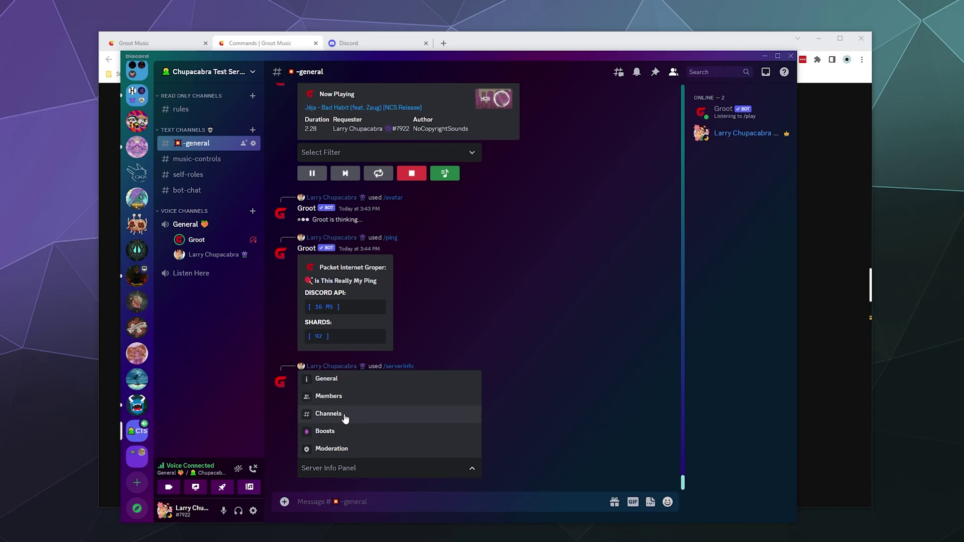
{"action": "left_click", "coordinate": [345, 413]}
{"action": "left_click", "coordinate": [376, 467]}
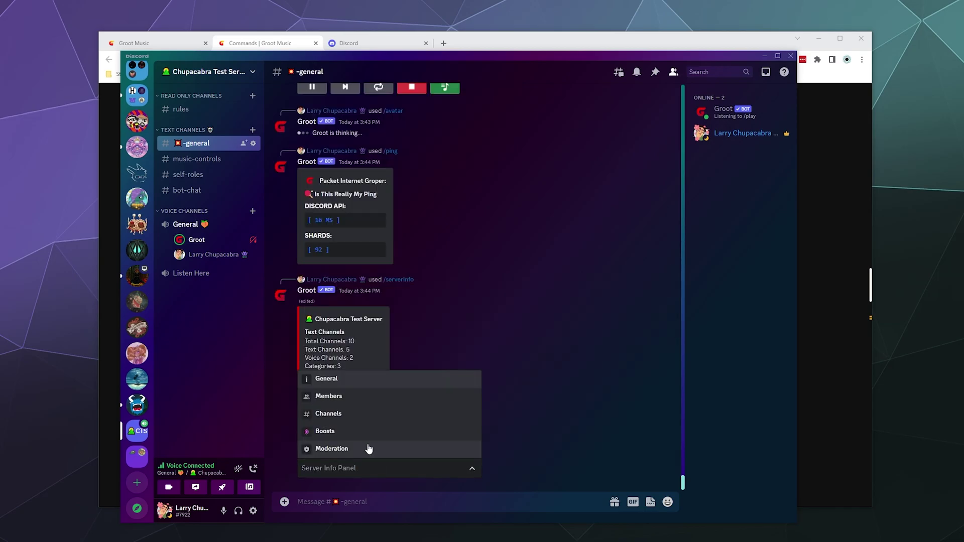
{"action": "left_click", "coordinate": [363, 435]}
{"action": "left_click", "coordinate": [363, 464]}
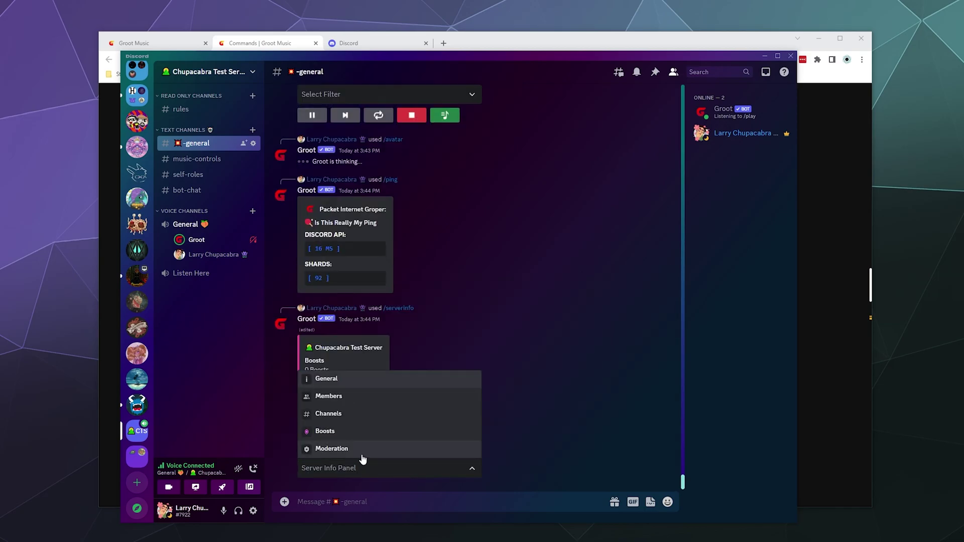
{"action": "left_click", "coordinate": [360, 445]}
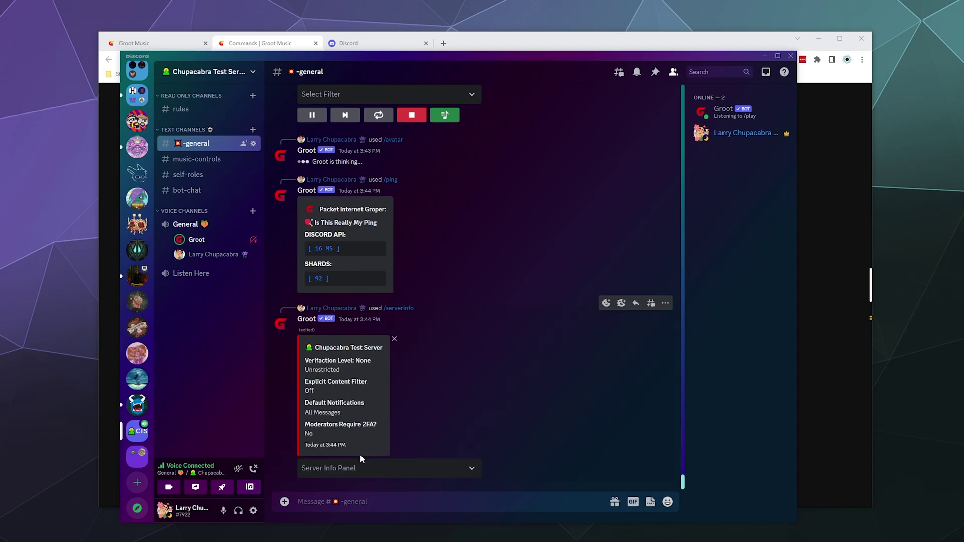
{"action": "left_click", "coordinate": [367, 466]}
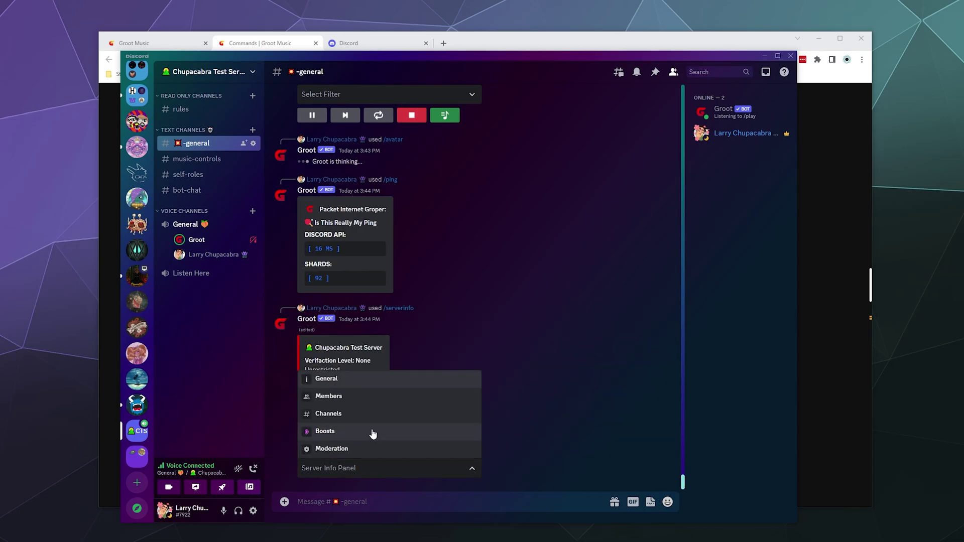
{"action": "left_click", "coordinate": [239, 395]}
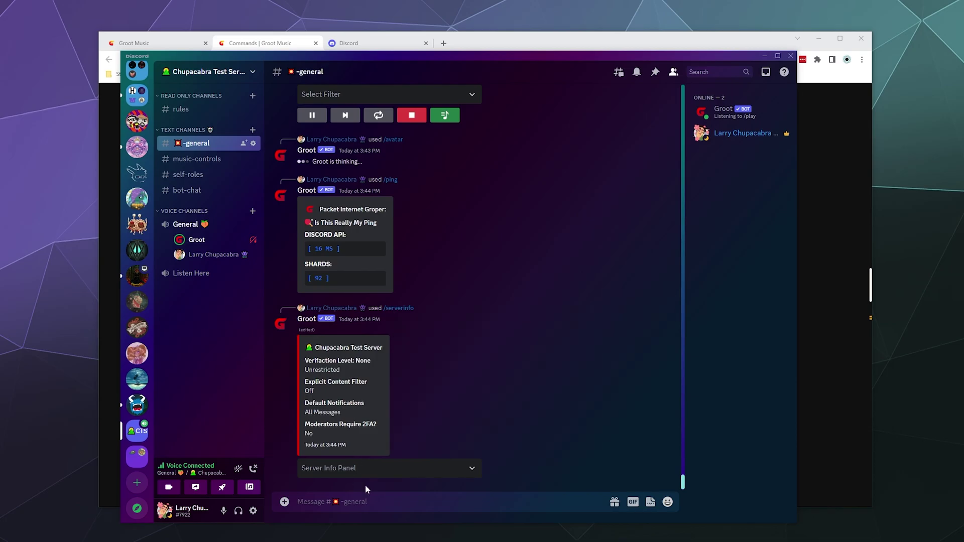
Step: Send /help and choose the Settings category from its dropdown
{"action": "type", "text": "/help"}
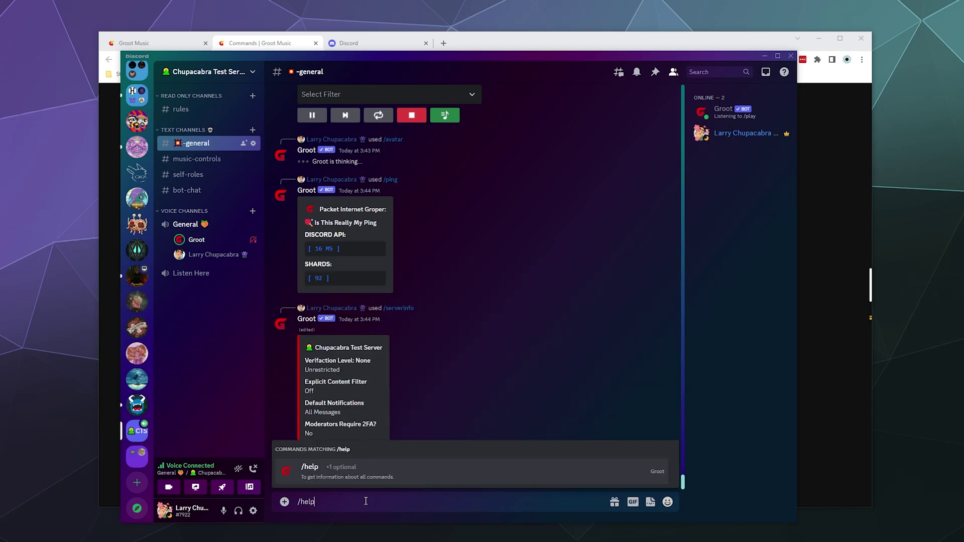
{"action": "key", "text": "Return"}
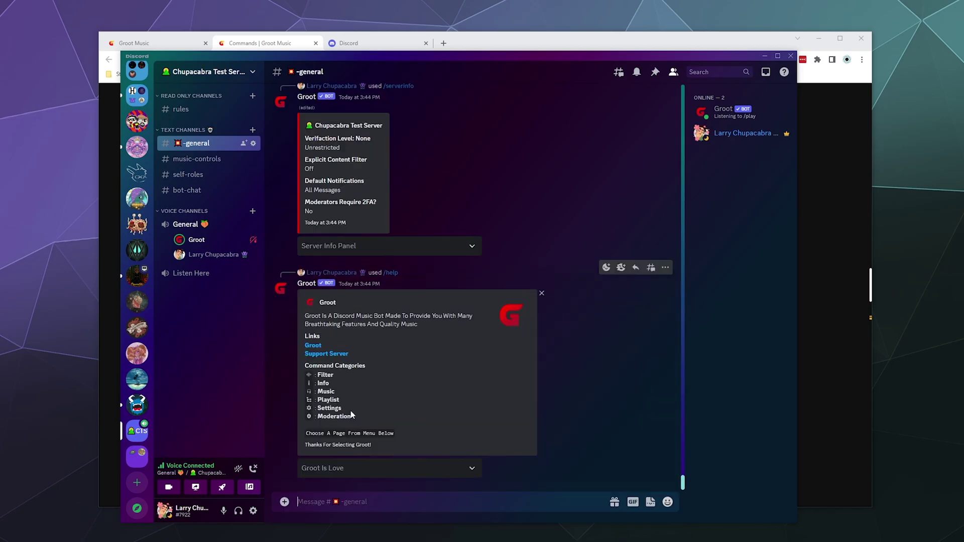
{"action": "left_click", "coordinate": [351, 468]}
{"action": "left_click", "coordinate": [352, 415]}
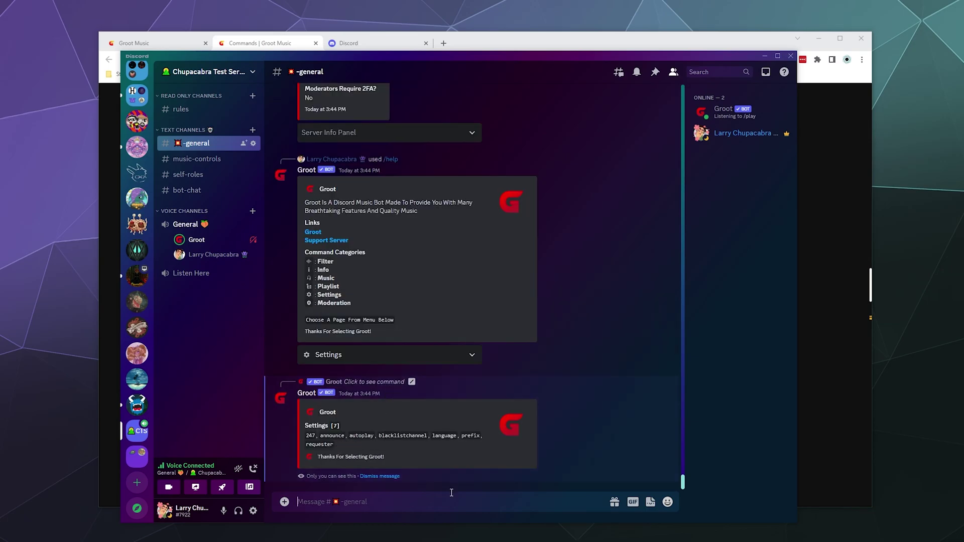
Step: Run /blacklistchannel add with channel -general so Groot ignores it
{"action": "type", "text": "/"}
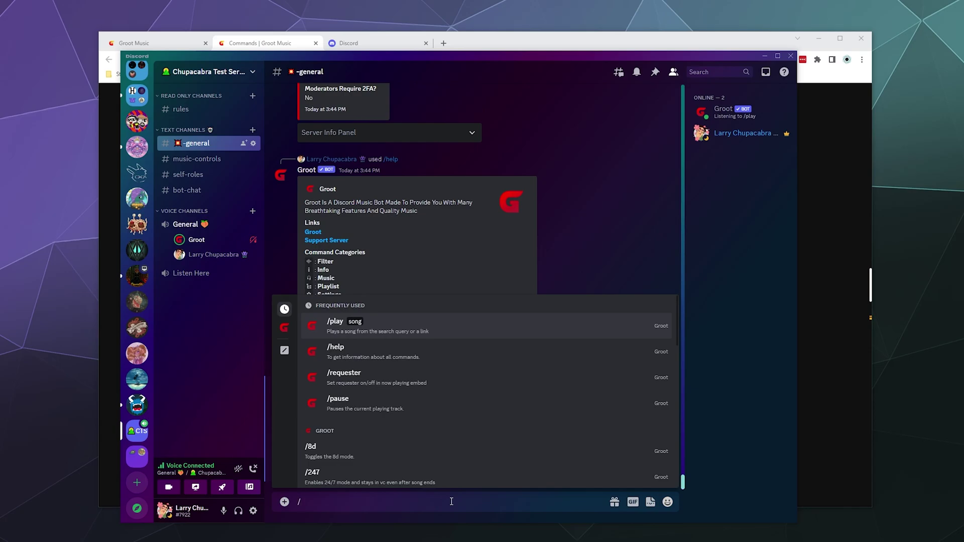
{"action": "type", "text": "blacklist"}
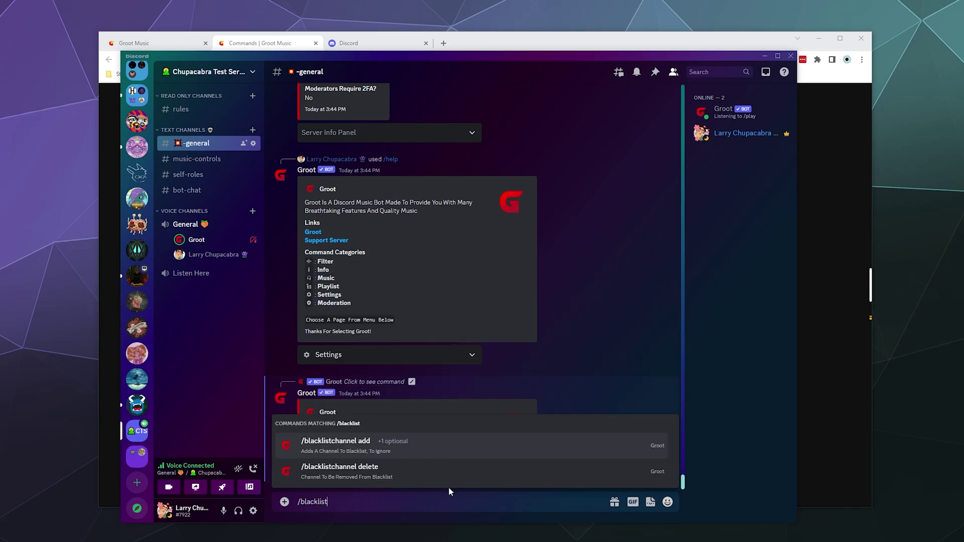
{"action": "left_click", "coordinate": [444, 446]}
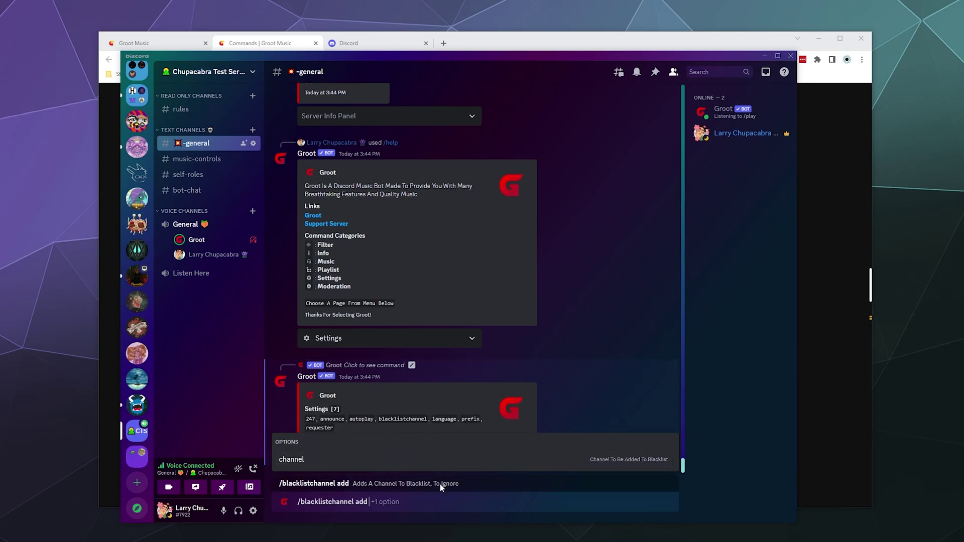
{"action": "left_click", "coordinate": [435, 459]}
{"action": "left_click", "coordinate": [396, 416]}
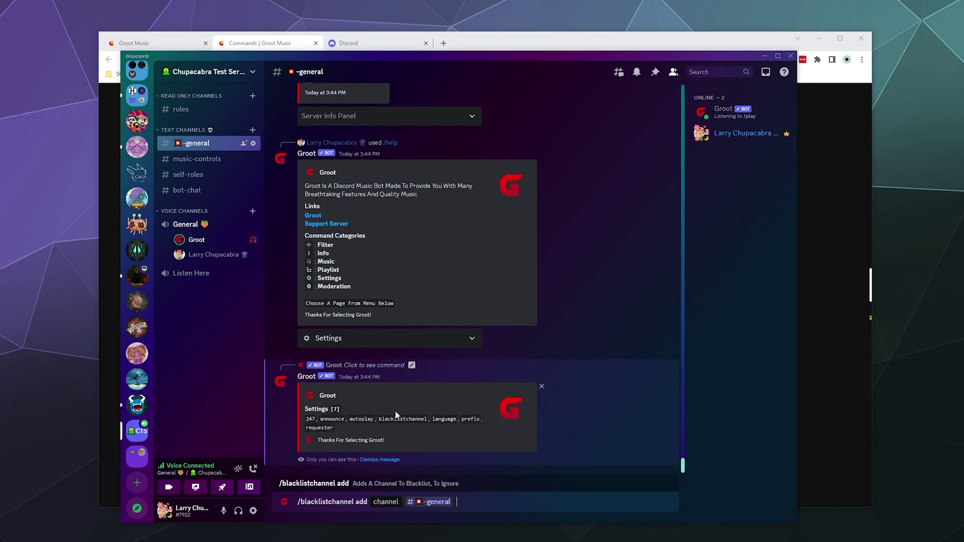
{"action": "key", "text": "Return"}
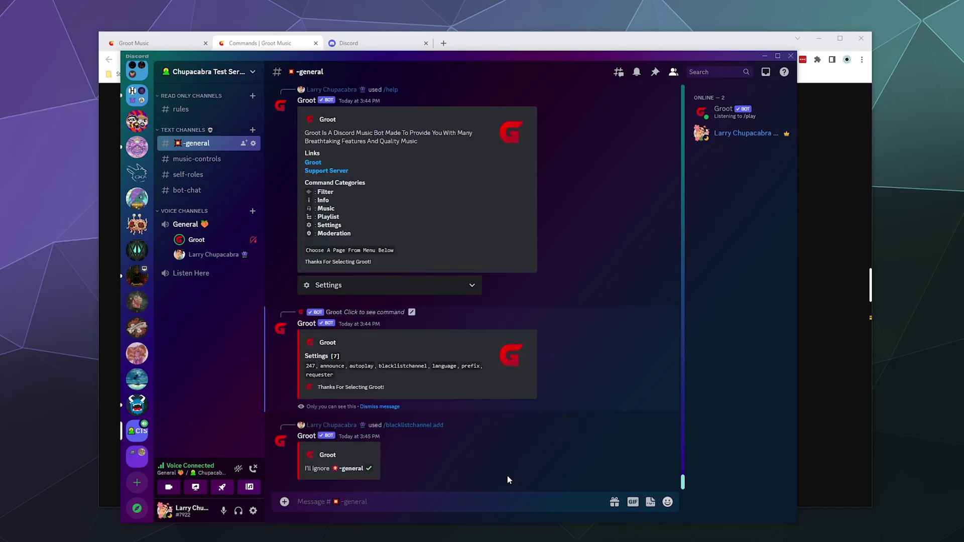
Step: Send /pause, then /resume so Alex Skrindo - Falling Down plays again
{"action": "type", "text": "/"}
{"action": "type", "text": "pause"}
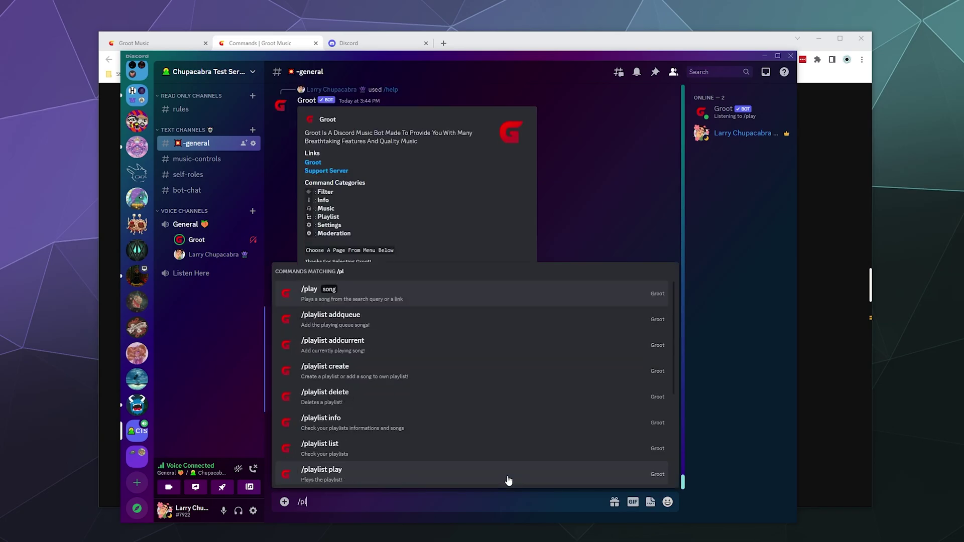
{"action": "key", "text": "Return"}
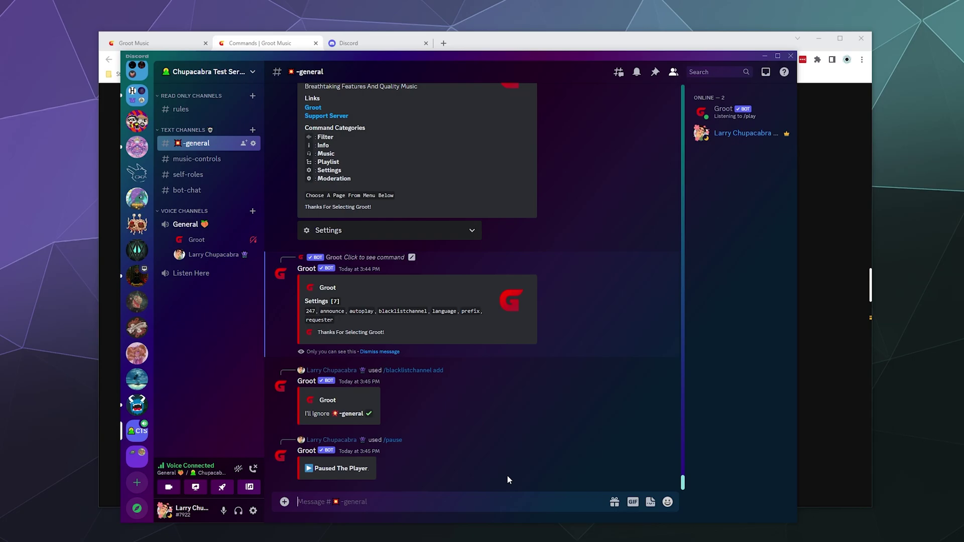
{"action": "type", "text": "/"}
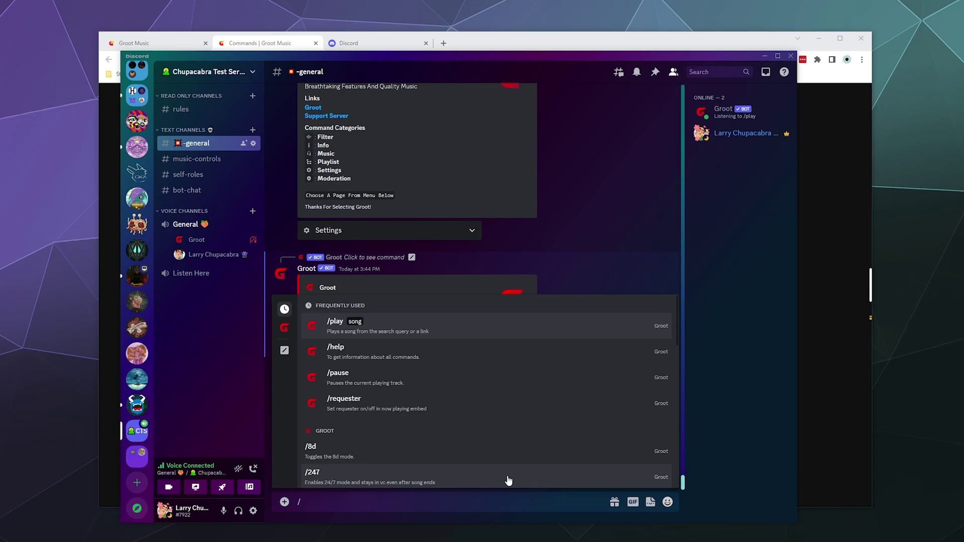
{"action": "type", "text": "resume"}
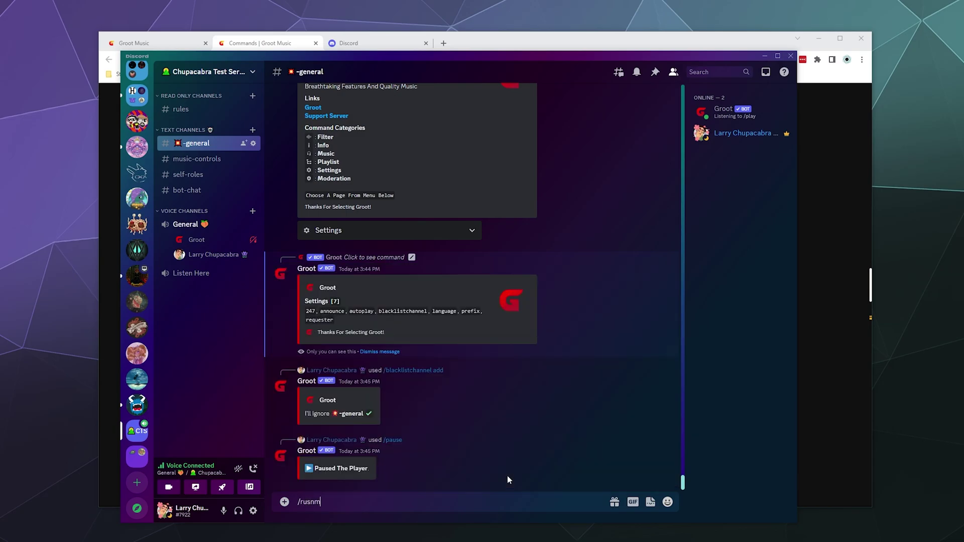
{"action": "left_click", "coordinate": [508, 477]}
{"action": "key", "text": "Return"}
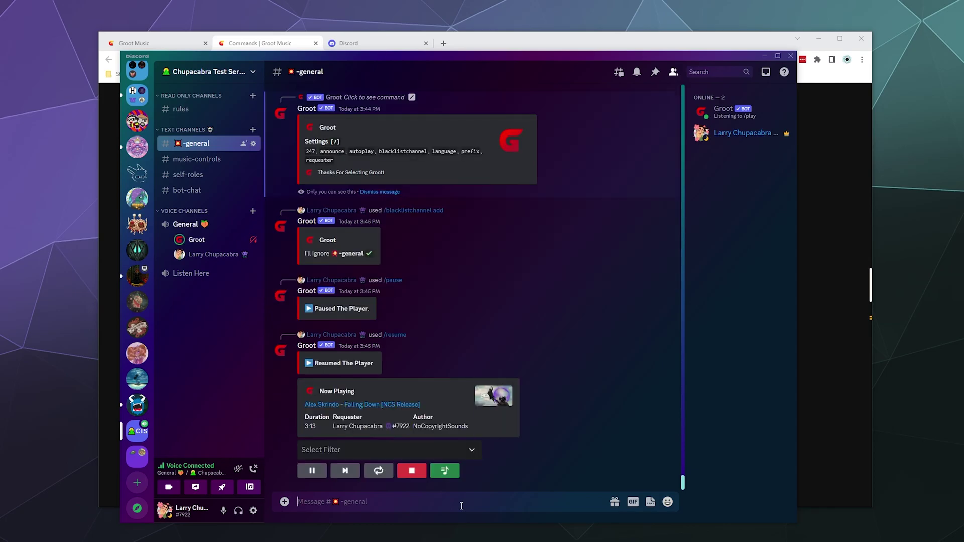
Step: Post /help and pick Moderation in the 'Groot Is Love' menu, listing automod to unlock
{"action": "type", "text": "/"}
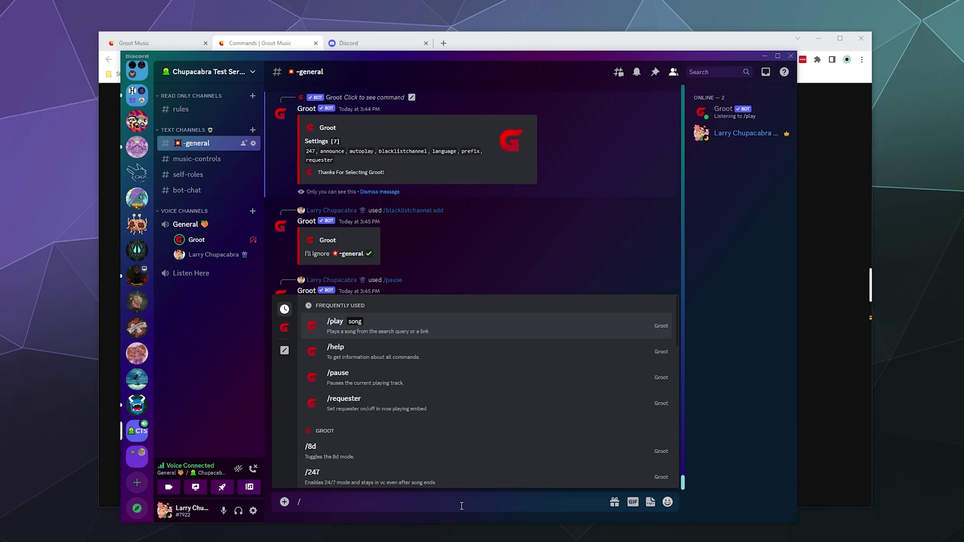
{"action": "type", "text": "help"}
{"action": "key", "text": "Return"}
{"action": "key", "text": "Return"}
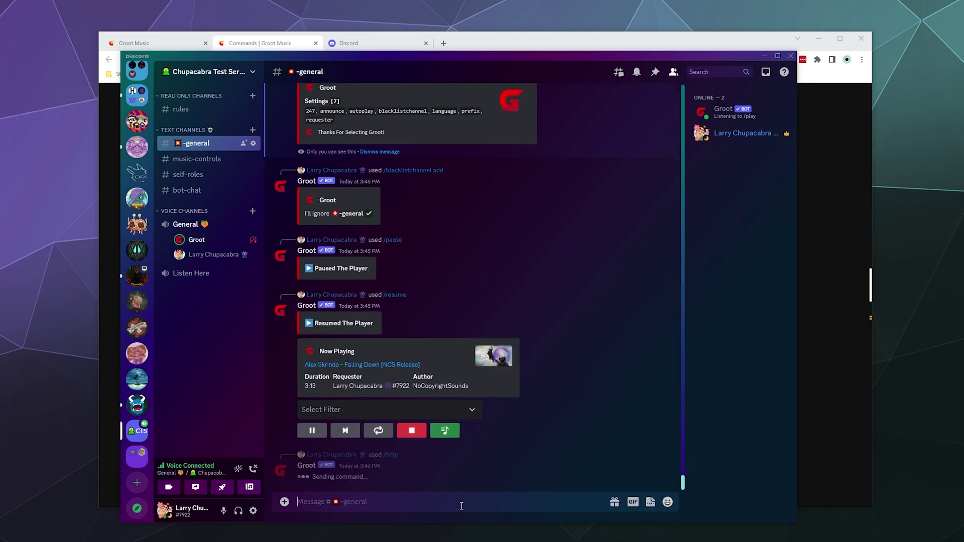
{"action": "left_click", "coordinate": [366, 468]}
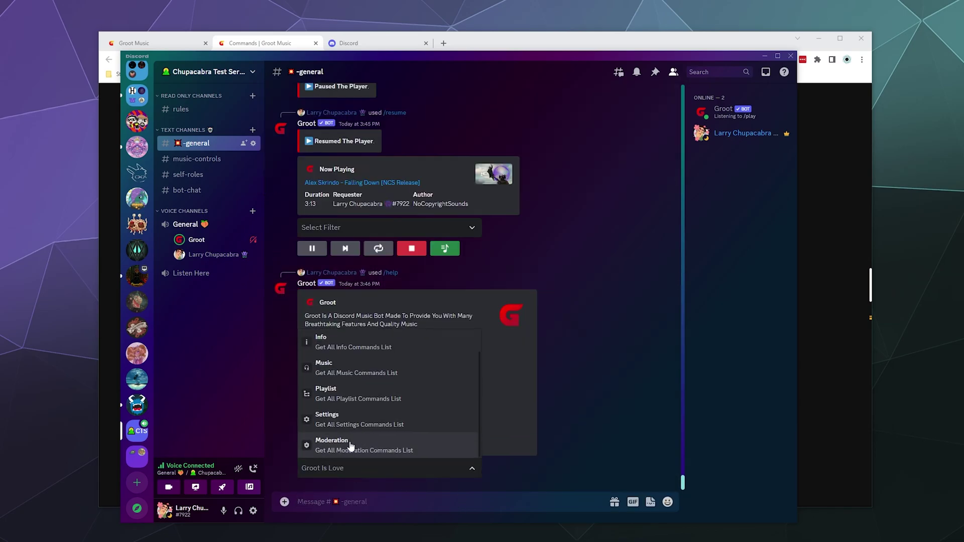
{"action": "left_click", "coordinate": [350, 446]}
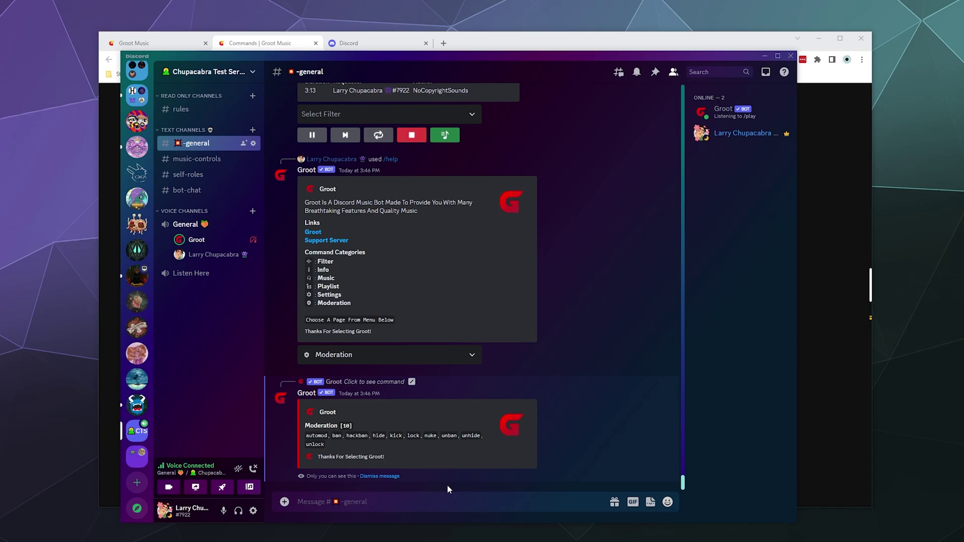
Step: Run /nuke with channel #self-roles, then reopen the recreated, empty #self-roles
{"action": "left_click", "coordinate": [216, 175]}
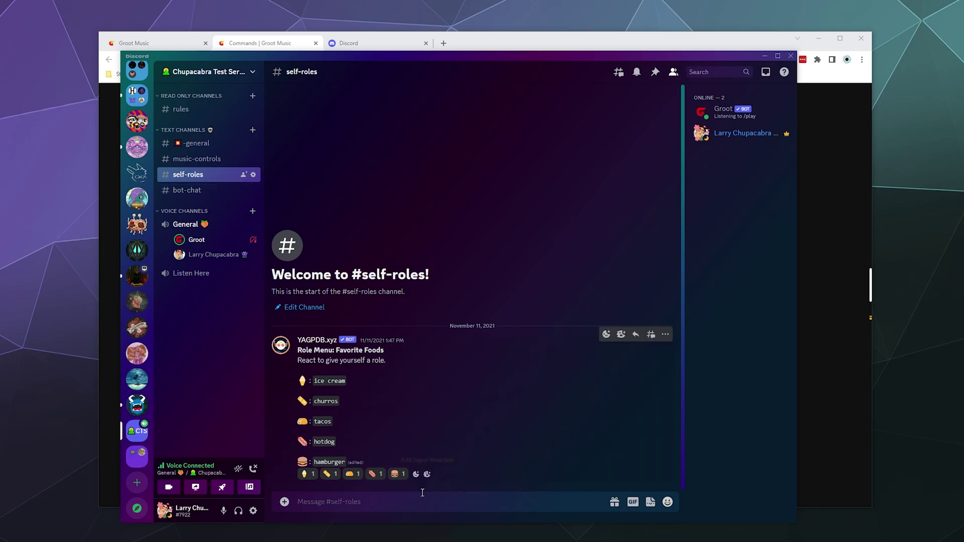
{"action": "type", "text": "/nuke"}
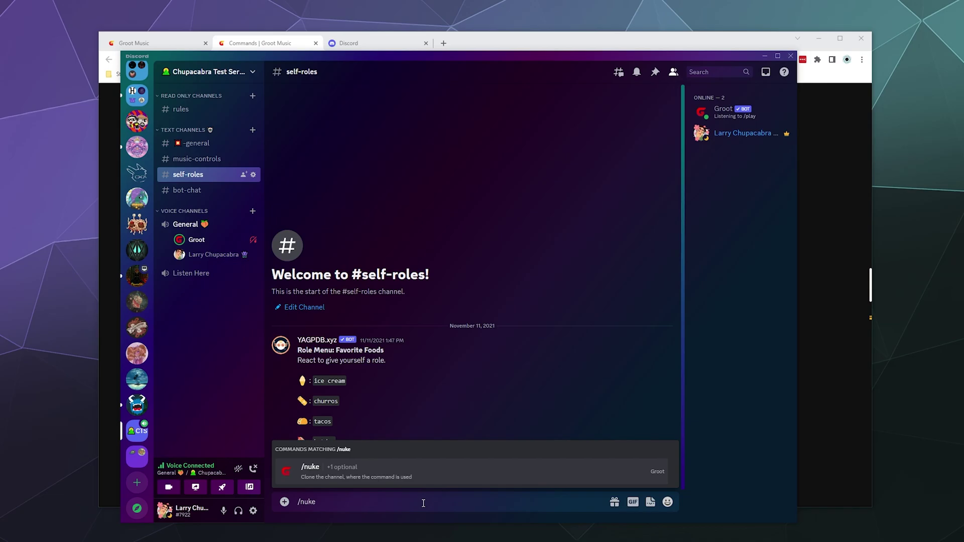
{"action": "key", "text": "Tab"}
{"action": "left_click", "coordinate": [422, 459]}
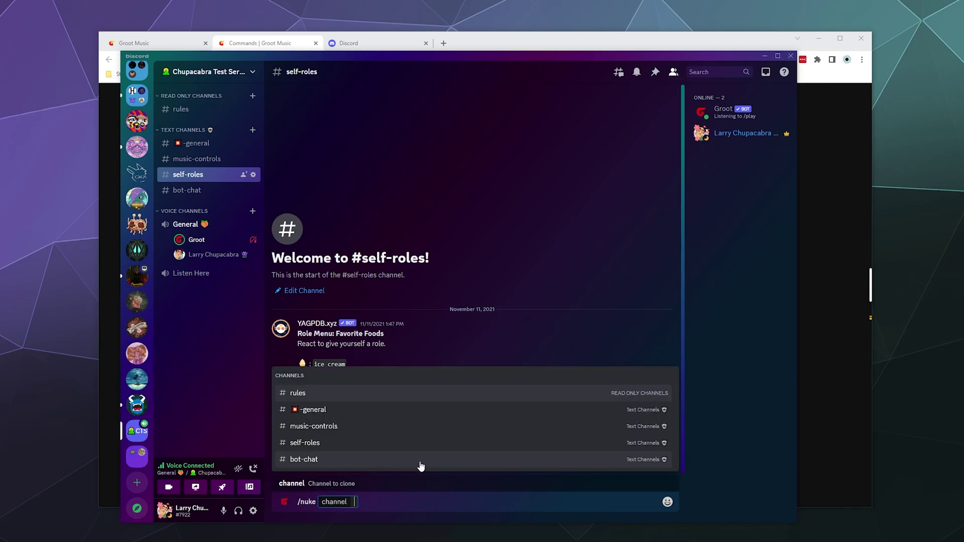
{"action": "left_click", "coordinate": [345, 442]}
{"action": "key", "text": "Return"}
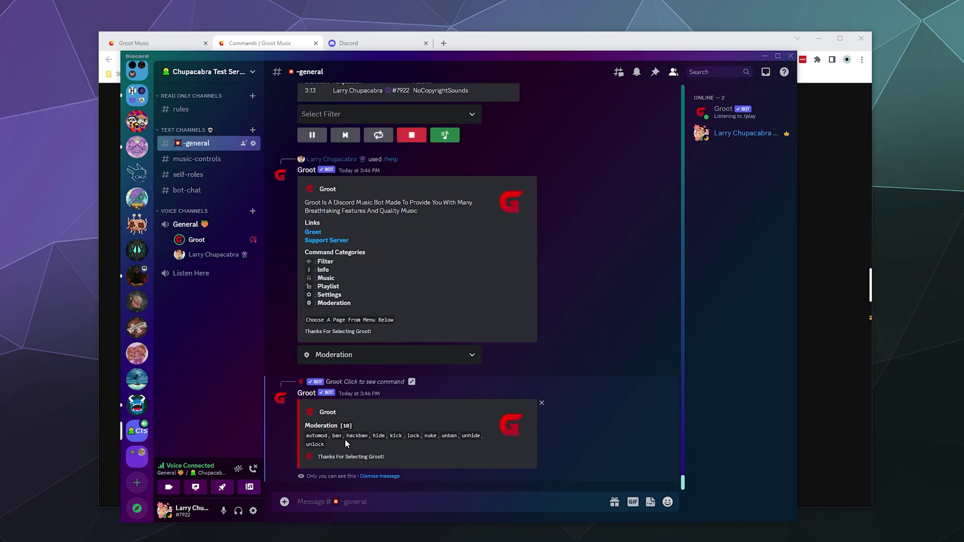
{"action": "left_click", "coordinate": [187, 174]}
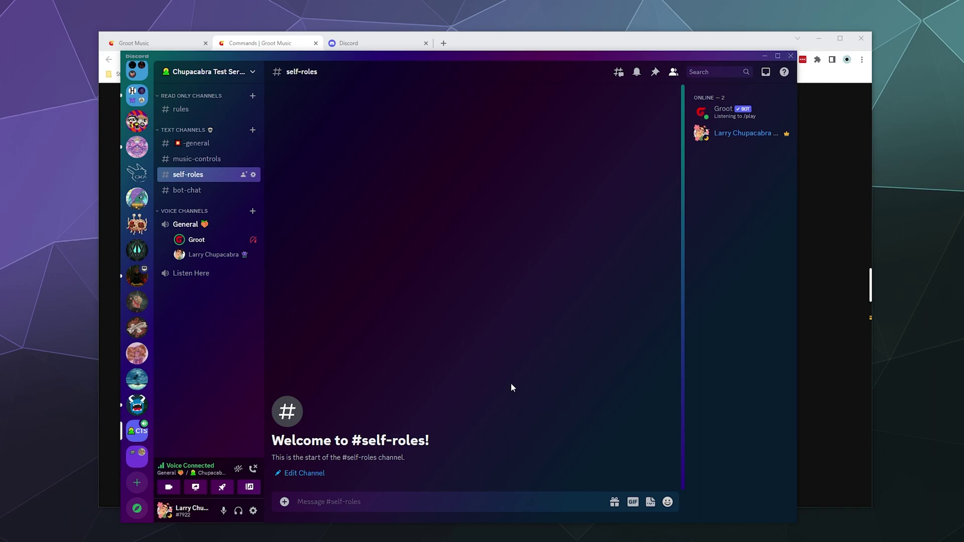
Step: Run Groot's /nuke on #bot-chat, confirm it is recreated empty, then return to -general
{"action": "left_click", "coordinate": [187, 190]}
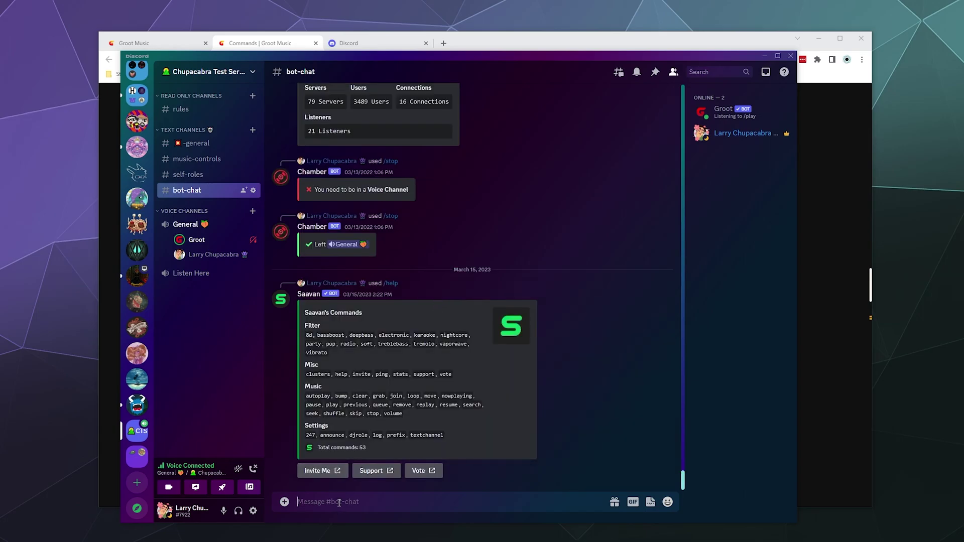
{"action": "type", "text": "/nuke"}
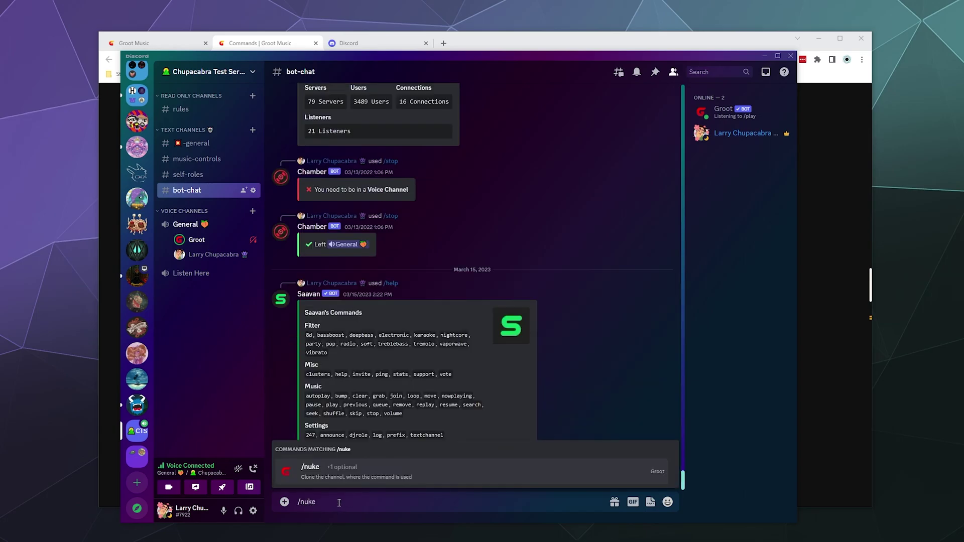
{"action": "key", "text": "Tab"}
{"action": "left_click", "coordinate": [337, 458]}
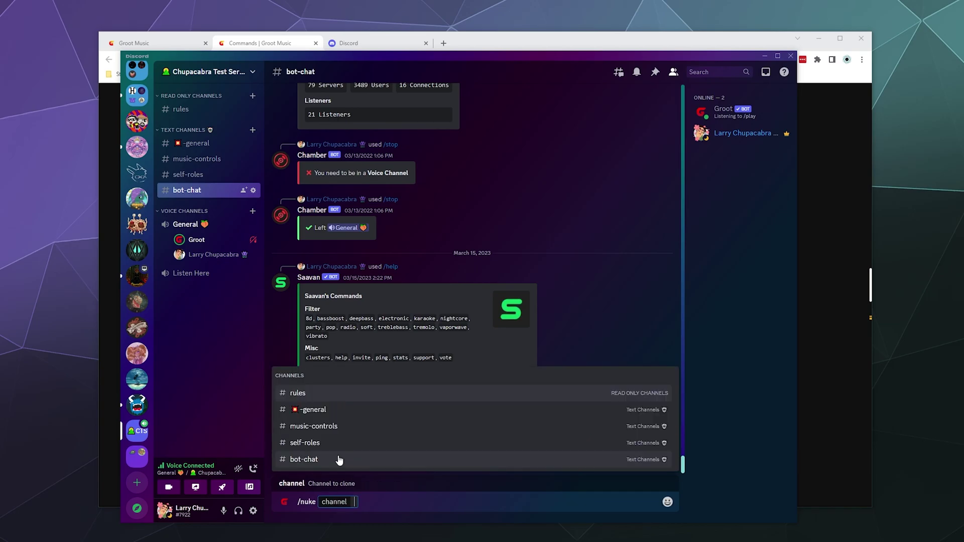
{"action": "left_click", "coordinate": [343, 465]}
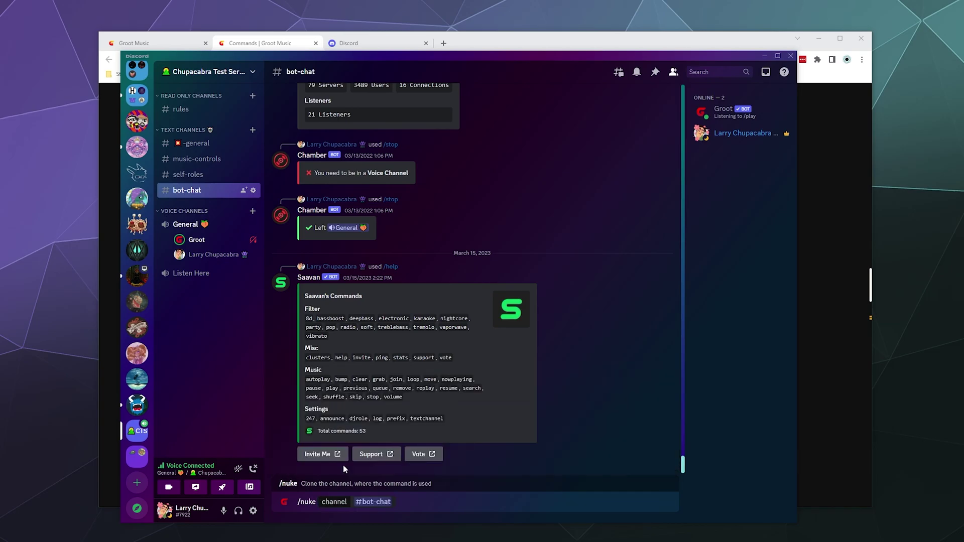
{"action": "key", "text": "Return"}
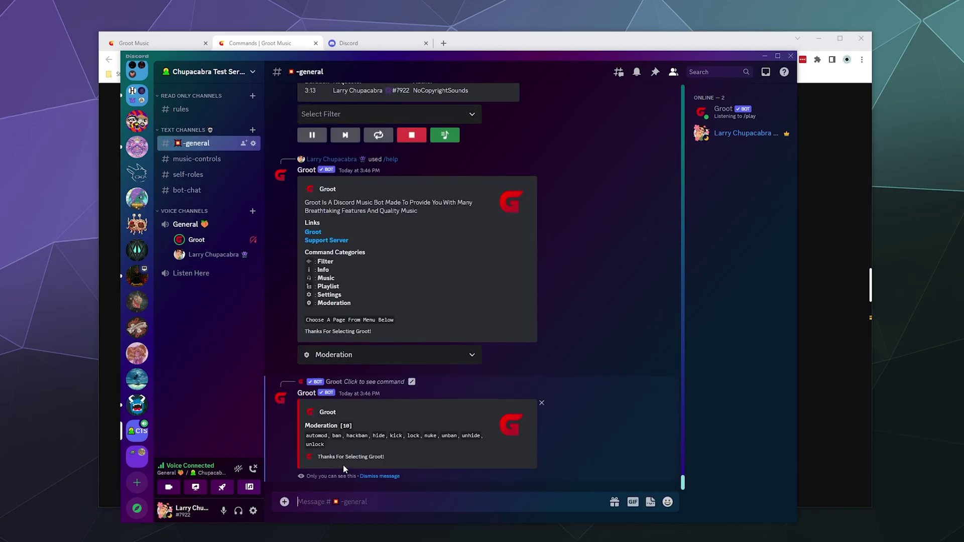
{"action": "left_click", "coordinate": [188, 190]}
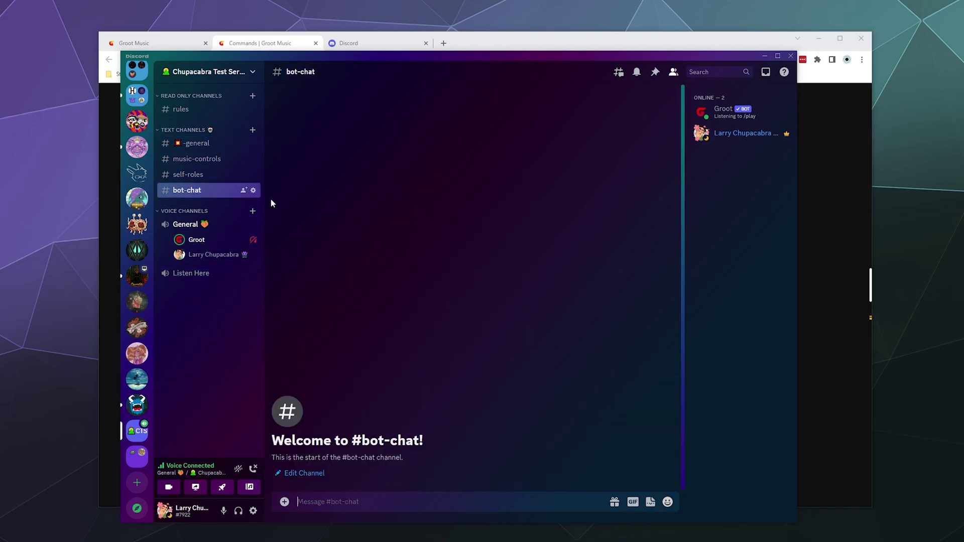
{"action": "left_click", "coordinate": [206, 144]}
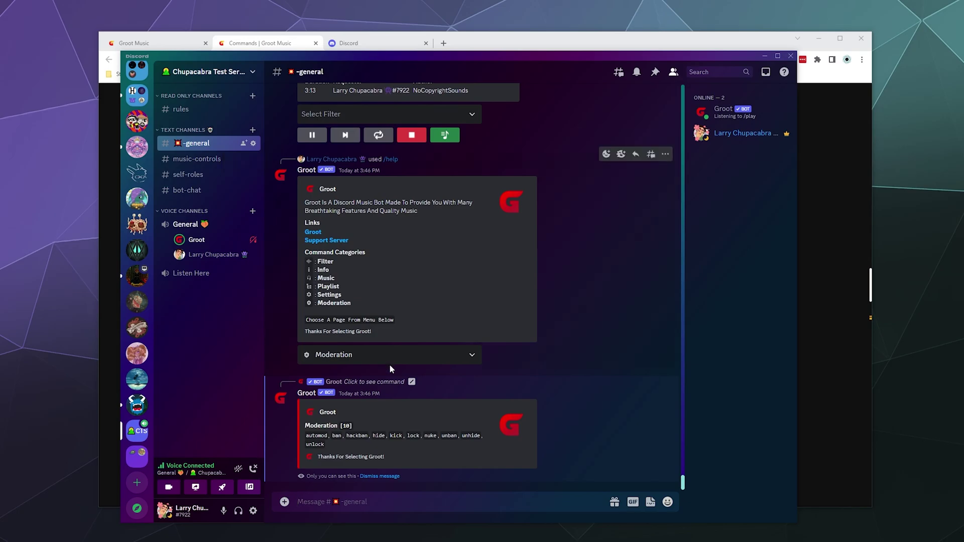
Step: Send /pause, then /leave, so Groot pauses and disconnects from the General voice channel
{"action": "type", "text": "/pause"}
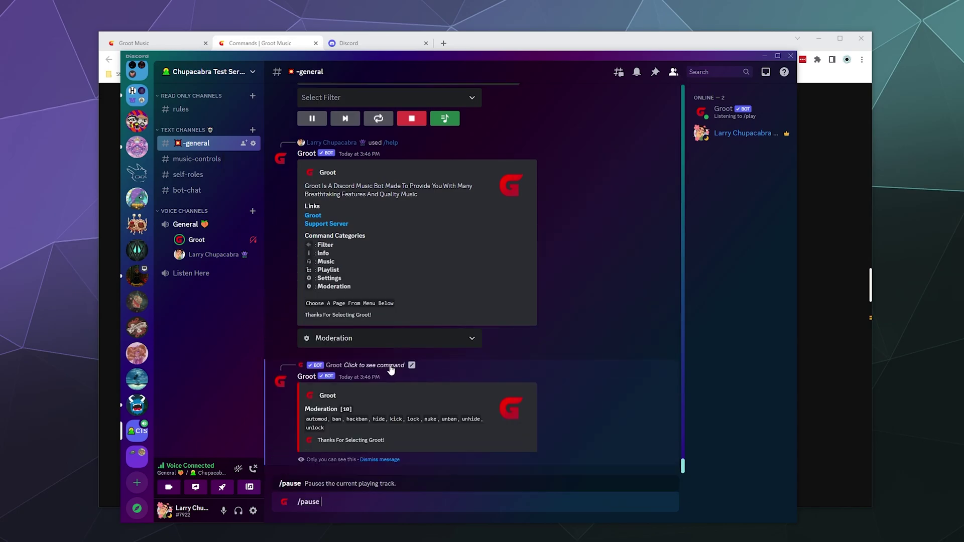
{"action": "key", "text": "Return"}
{"action": "type", "text": "/l"}
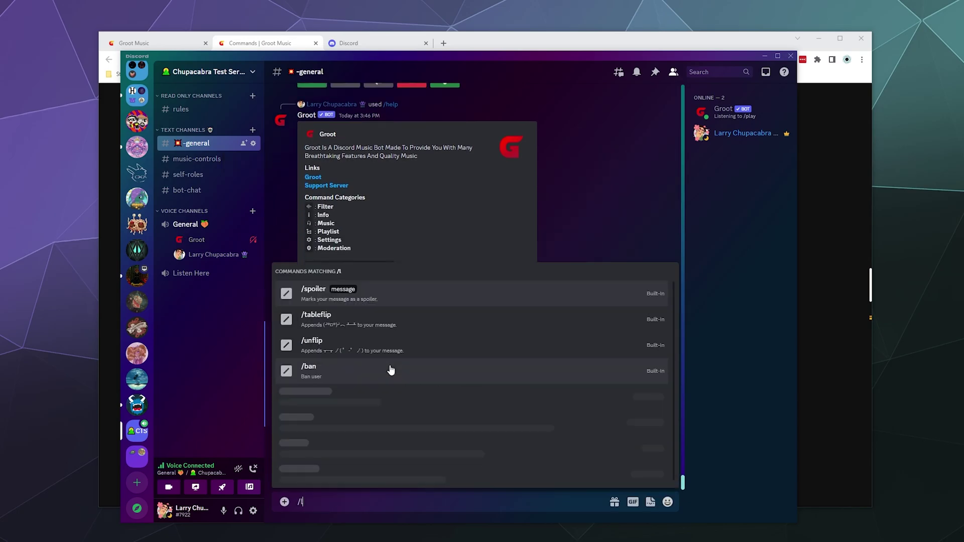
{"action": "type", "text": "eave"}
{"action": "key", "text": "Return"}
{"action": "key", "text": "Return"}
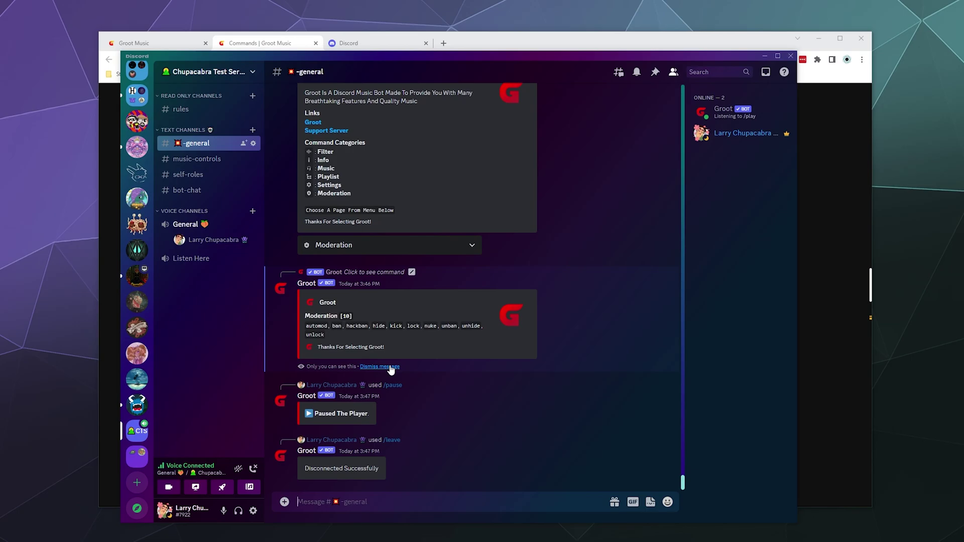
Step: Open the Groot Music dashboard for Chupacabra Test Server from the account menu
{"action": "left_click", "coordinate": [840, 149]}
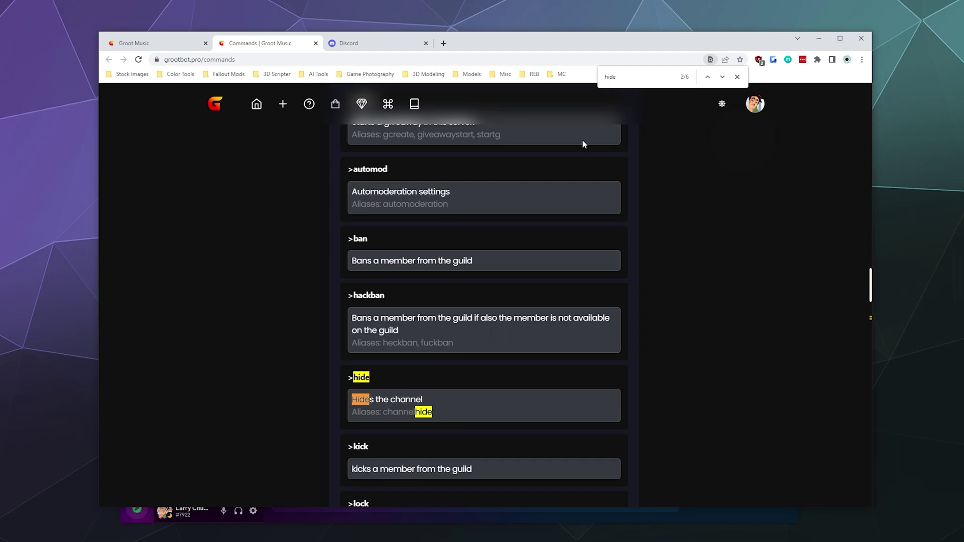
{"action": "left_click", "coordinate": [150, 43]}
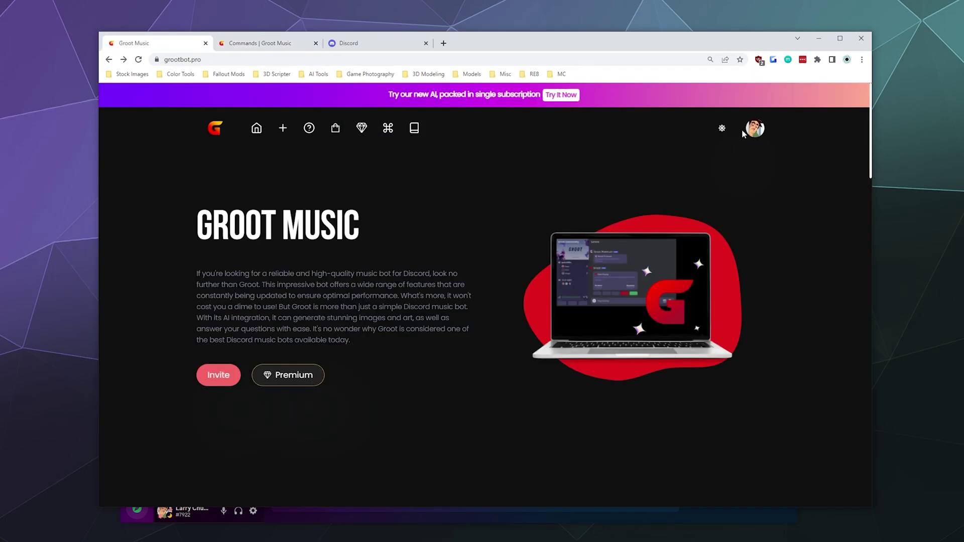
{"action": "left_click", "coordinate": [752, 131]}
{"action": "left_click", "coordinate": [777, 196]}
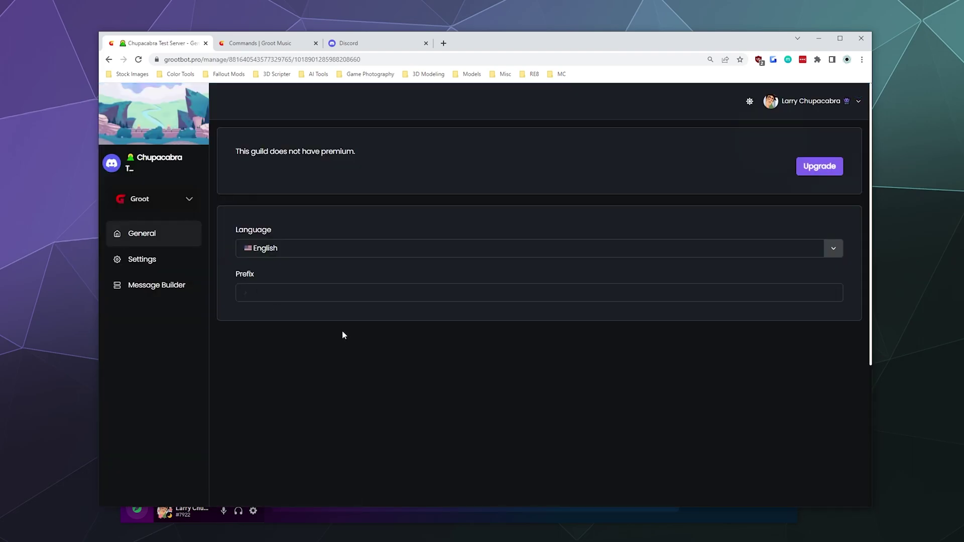
Step: Check the General settings, keeping English as the language and reviewing the Prefix field
{"action": "left_click", "coordinate": [337, 248]}
{"action": "left_click", "coordinate": [336, 248]}
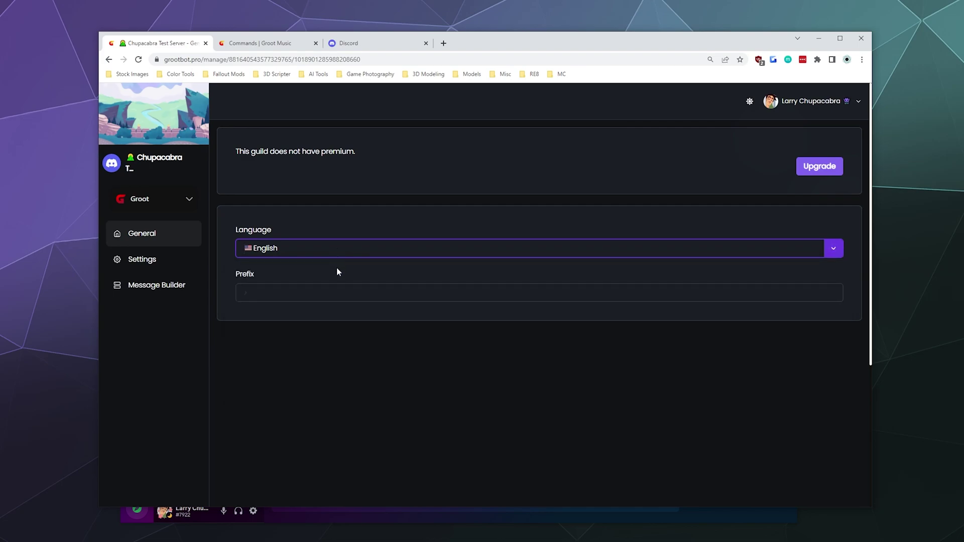
{"action": "left_click", "coordinate": [335, 293]}
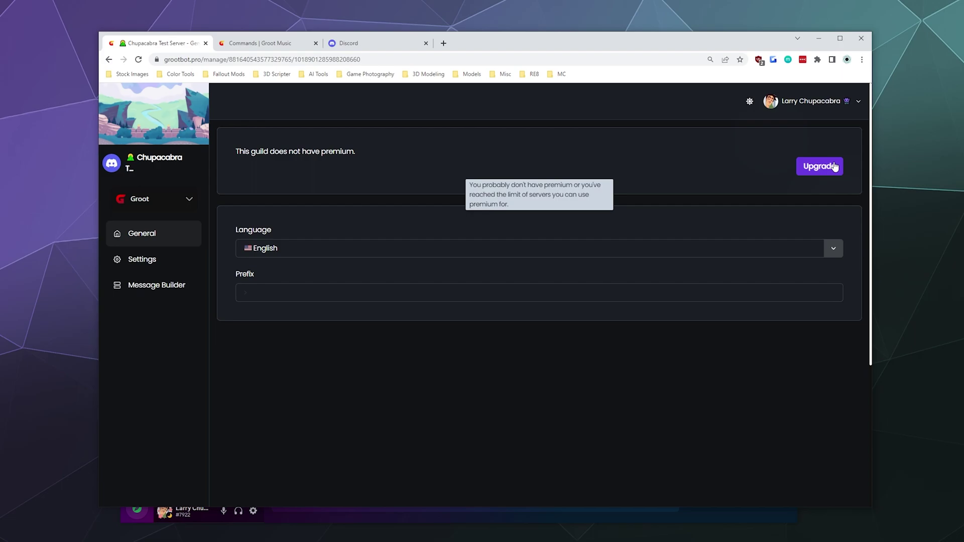
{"action": "left_click", "coordinate": [134, 262]}
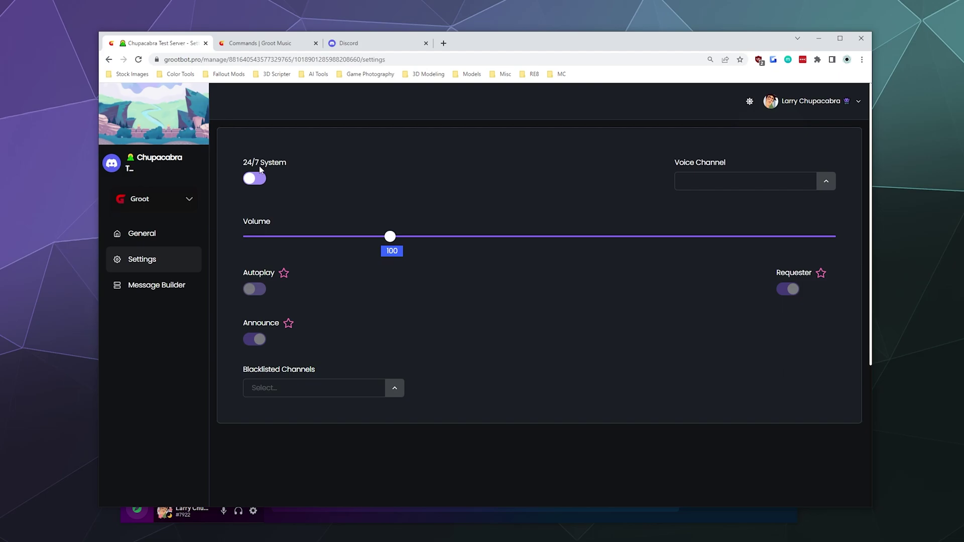
Step: Check the bot settings' Voice Channel dropdown, which lists no channels
{"action": "left_click", "coordinate": [826, 181]}
{"action": "left_click", "coordinate": [661, 164]}
{"action": "left_click", "coordinate": [161, 285]}
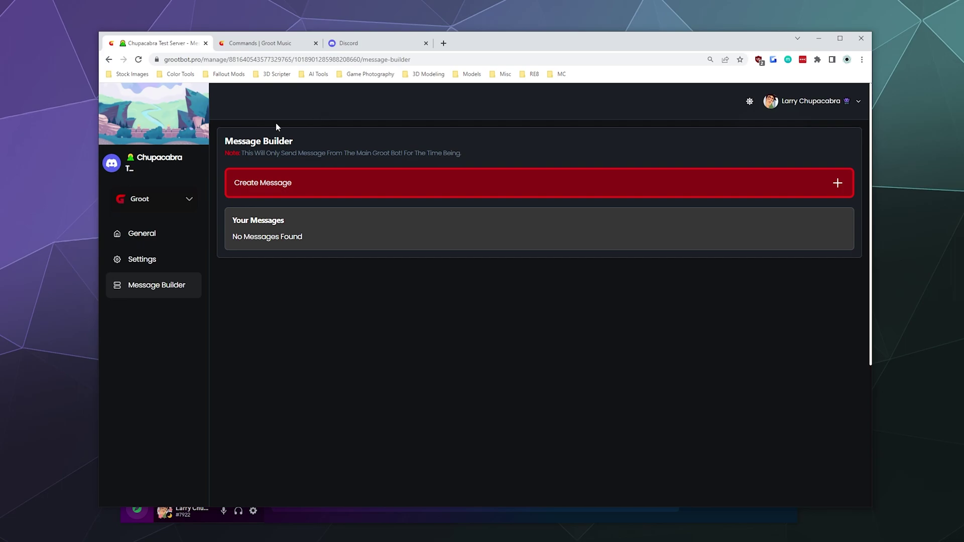
Step: View Groot, Groot Flaky and Groot Premium in the Message Builder bot selector, keeping Groot
{"action": "left_click", "coordinate": [166, 201]}
{"action": "left_click", "coordinate": [166, 201]}
{"action": "left_click", "coordinate": [165, 201]}
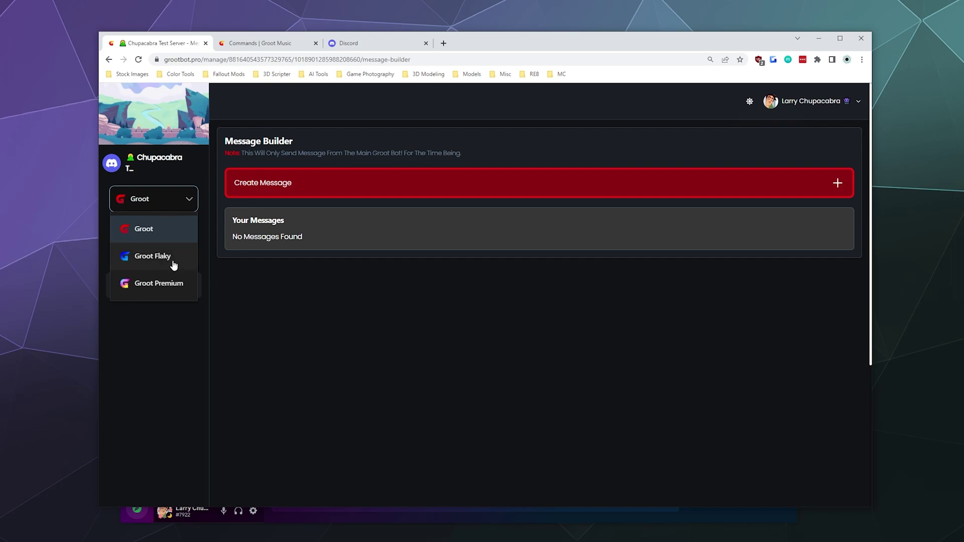
{"action": "left_click", "coordinate": [167, 329]}
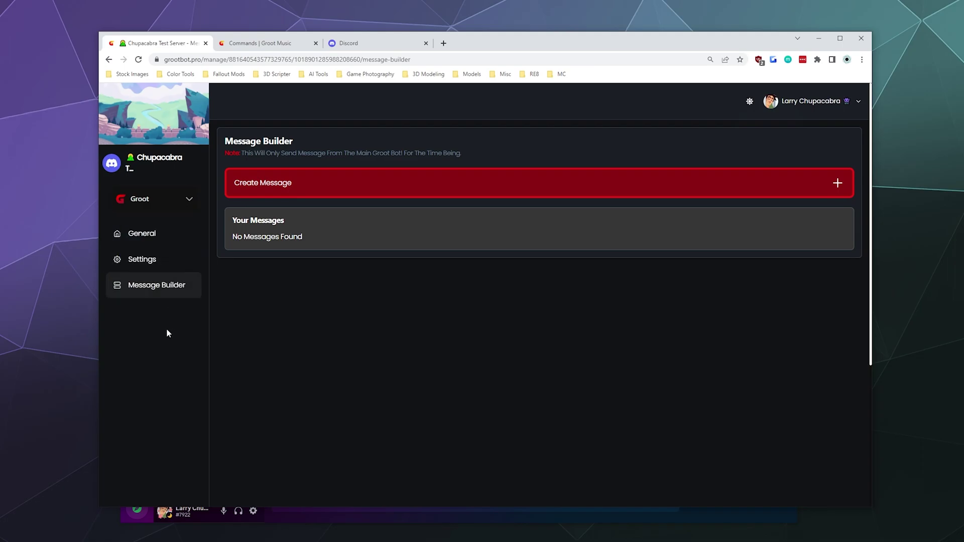
Step: Review the $2.99, $4.99 and $14.99 monthly Premium plans and the plan comparison table
{"action": "left_click", "coordinate": [259, 44]}
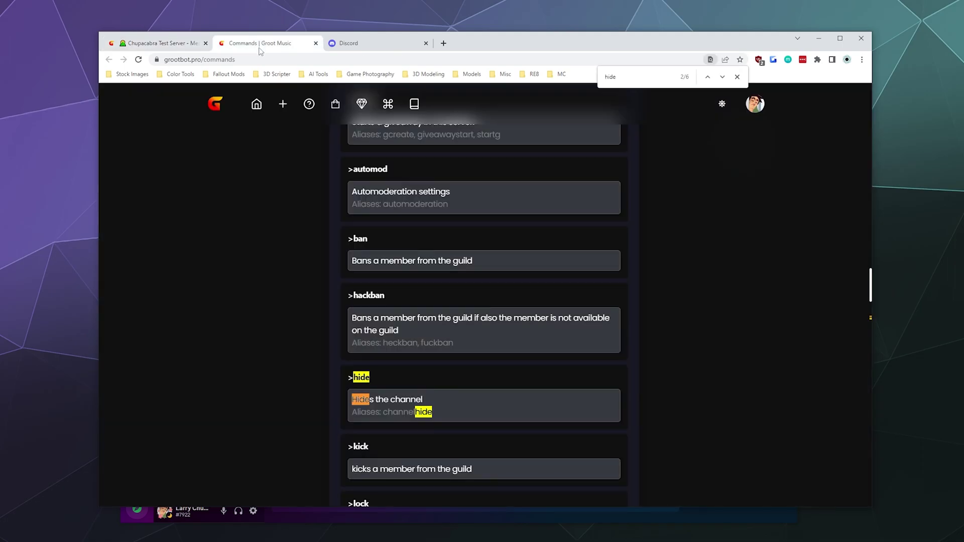
{"action": "left_click", "coordinate": [362, 104]}
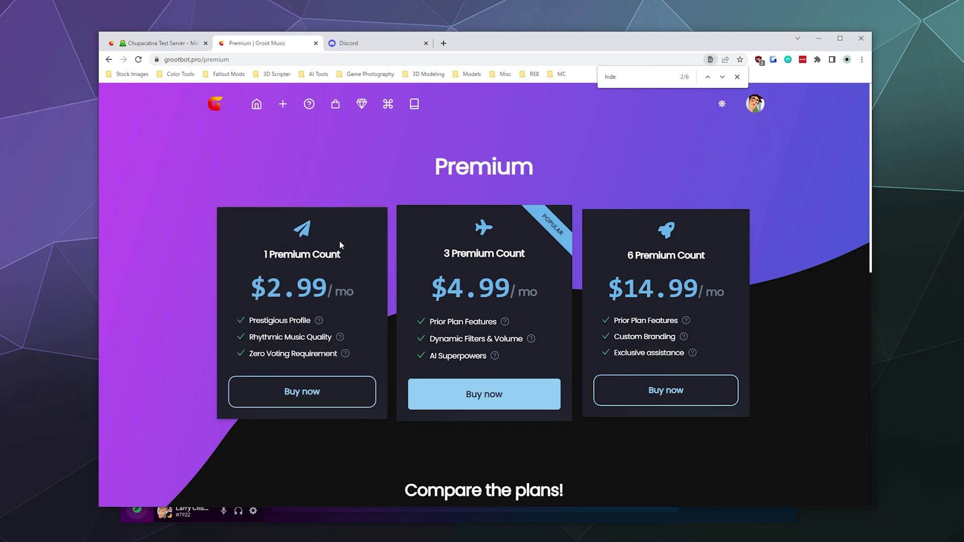
{"action": "mouse_move", "coordinate": [497, 360]}
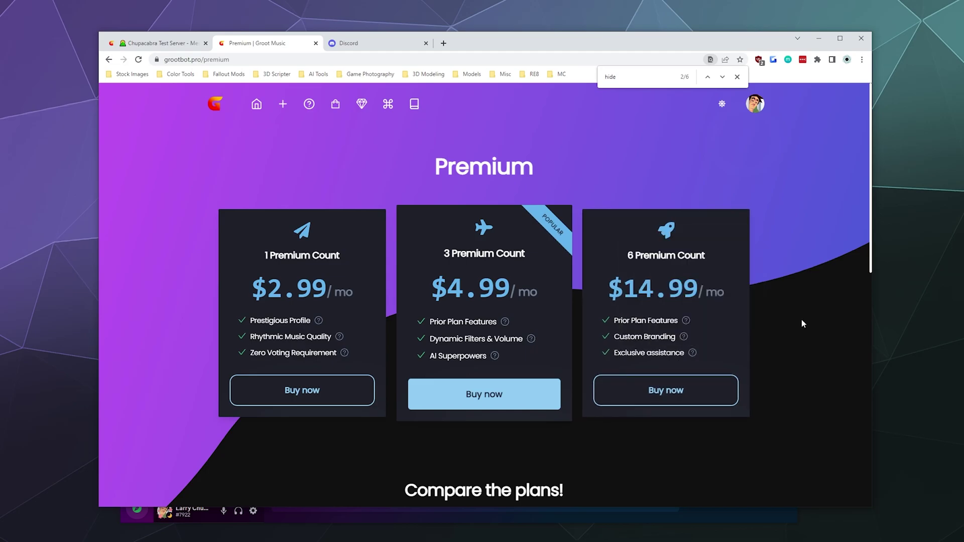
{"action": "scroll", "coordinate": [801, 323], "scroll_direction": "down", "scroll_amount": 8}
{"action": "scroll", "coordinate": [801, 324], "scroll_direction": "up", "scroll_amount": 4}
{"action": "scroll", "coordinate": [802, 323], "scroll_direction": "down", "scroll_amount": 2}
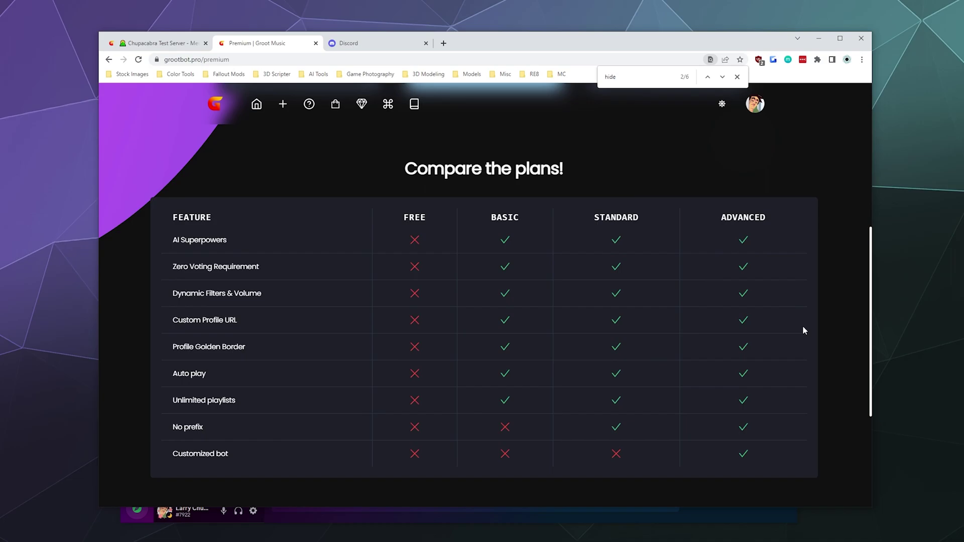
{"action": "scroll", "coordinate": [803, 327], "scroll_direction": "down", "scroll_amount": 4}
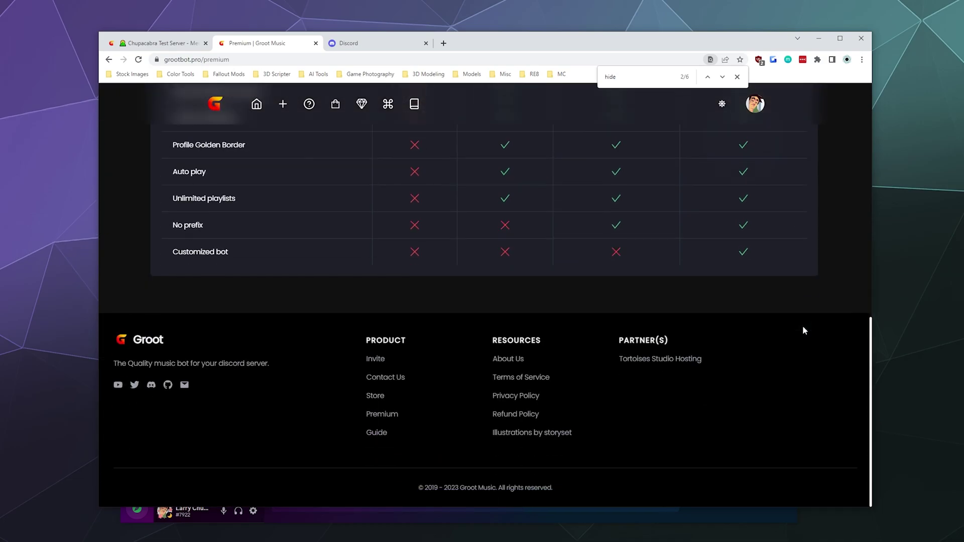
{"action": "scroll", "coordinate": [803, 328], "scroll_direction": "up", "scroll_amount": 6}
{"action": "scroll", "coordinate": [803, 328], "scroll_direction": "down", "scroll_amount": 3}
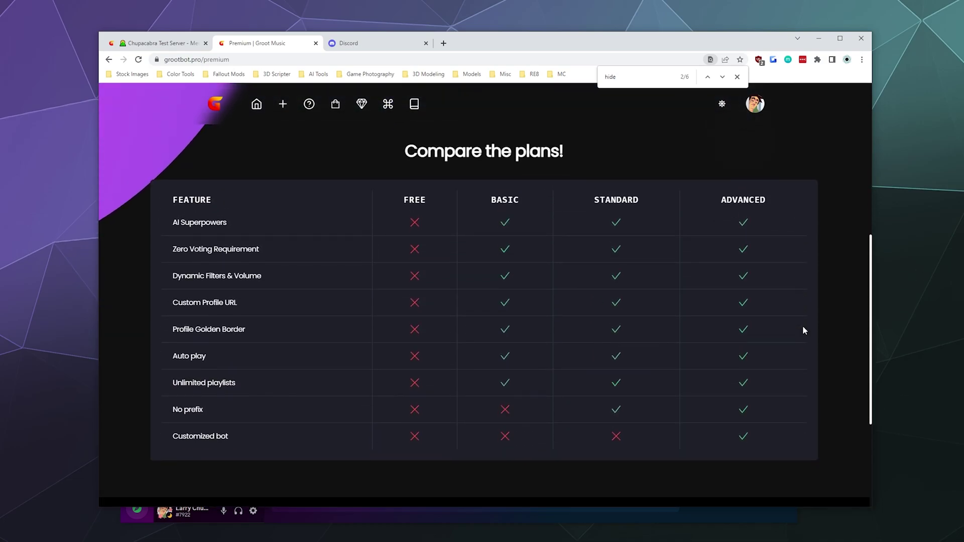
{"action": "scroll", "coordinate": [803, 330], "scroll_direction": "up", "scroll_amount": 6}
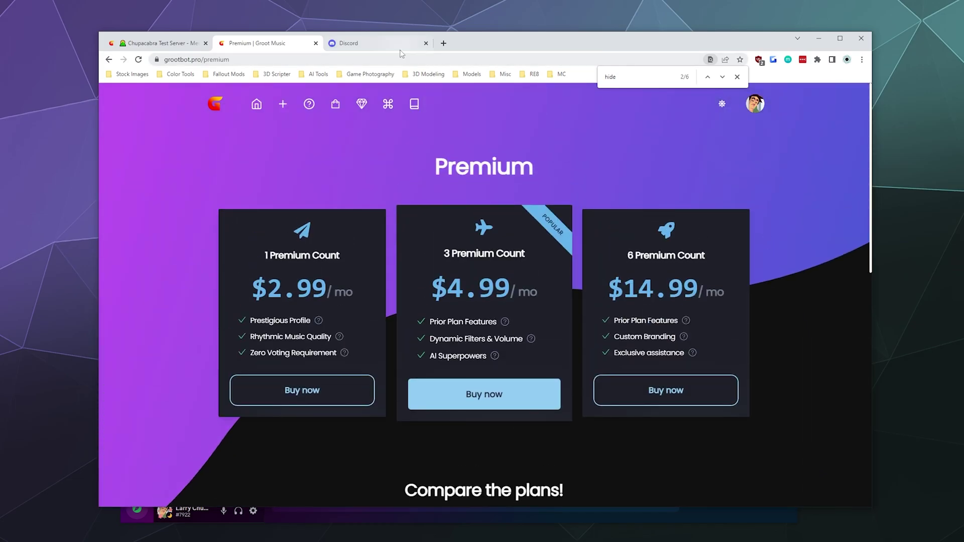
Step: Go from the server dashboard back through the Premium page to the Groot Music home page
{"action": "left_click", "coordinate": [185, 44]}
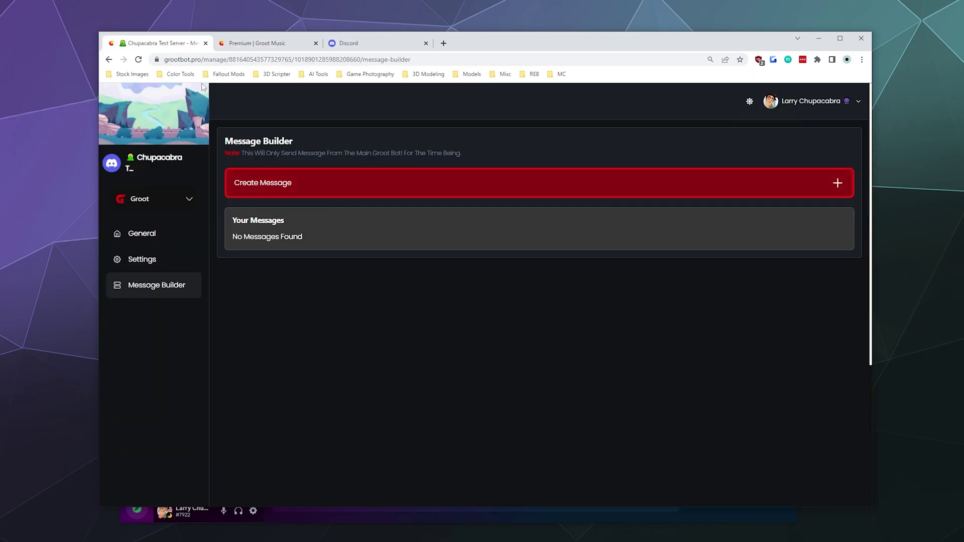
{"action": "left_click", "coordinate": [272, 48]}
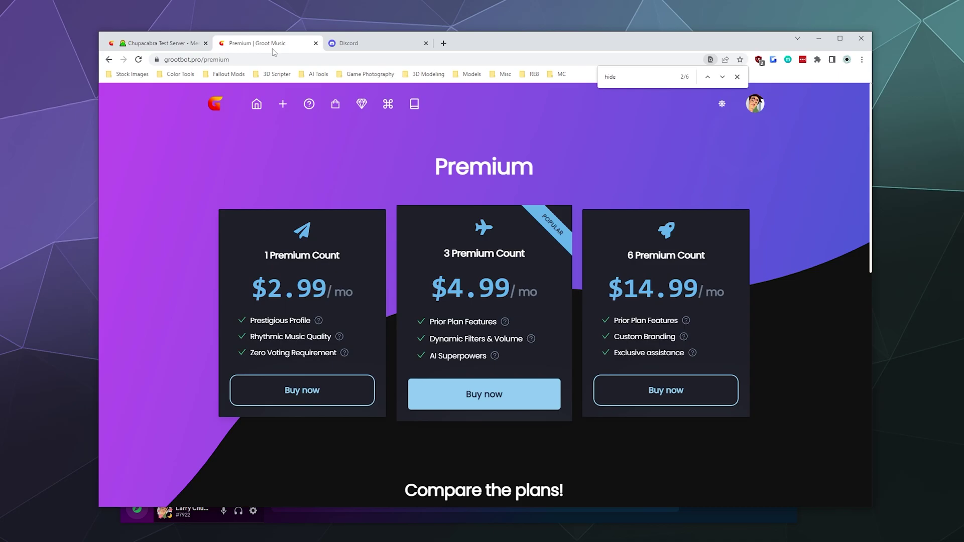
{"action": "left_click", "coordinate": [210, 104]}
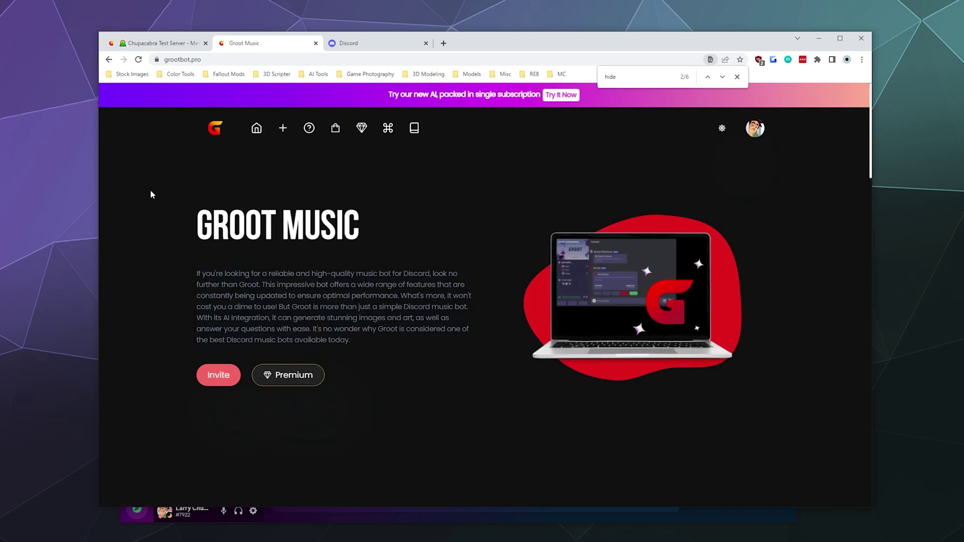